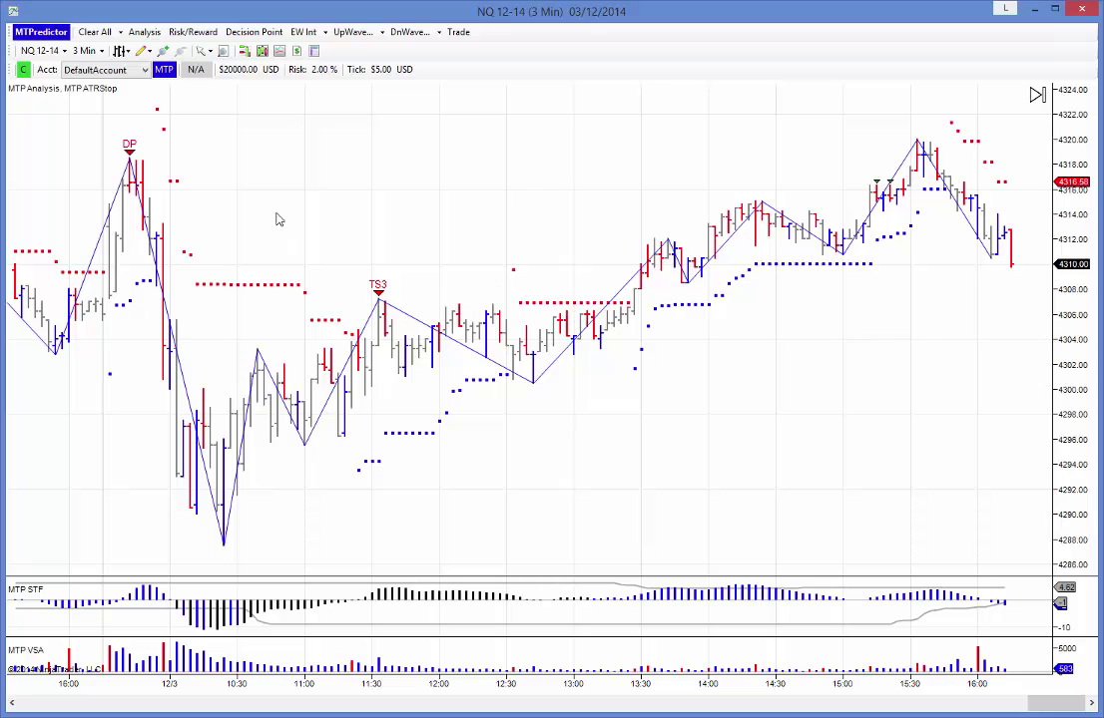
# Switch the NQ 12-14 chart to the 15 Min interval and bring the latest swings into view
pyautogui.click(85, 51)
pyautogui.click(110, 150)
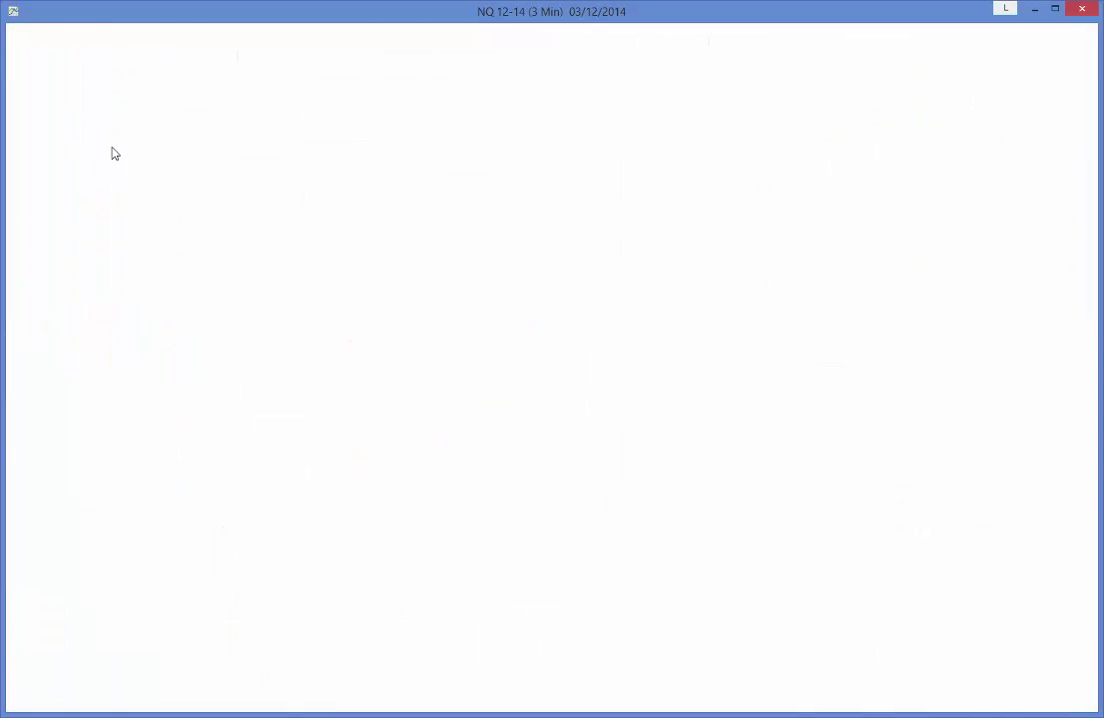
pyautogui.scroll(-5, 419, 194)
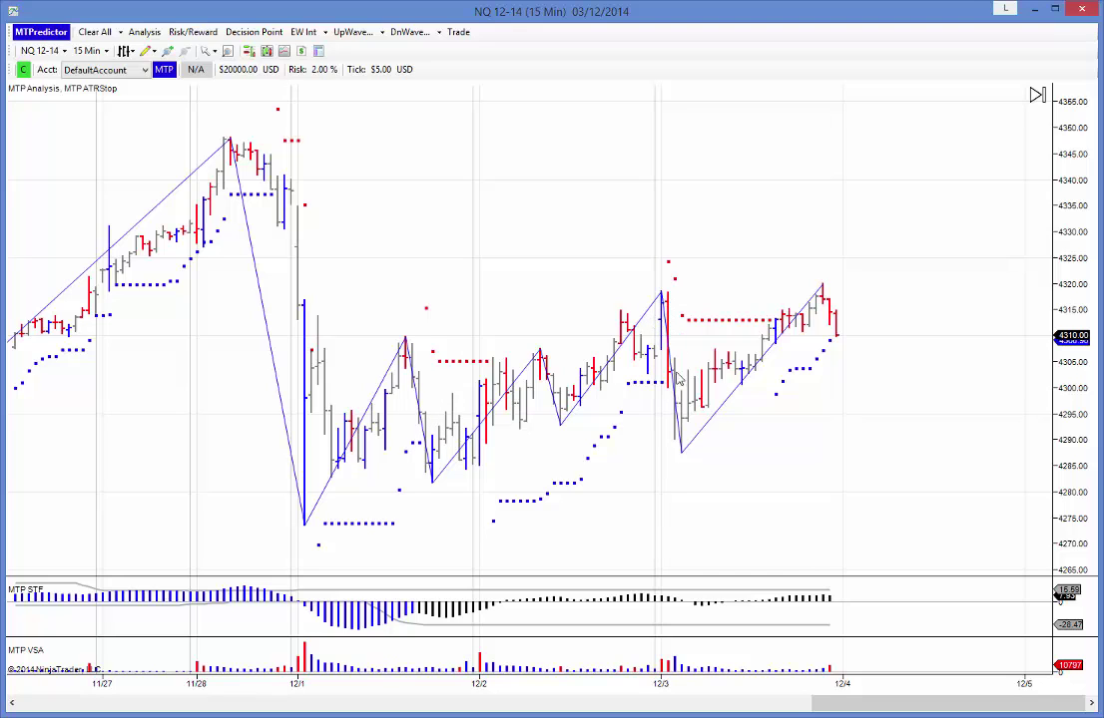
# Add a Decision Point from the 12/1 swing high and move its box across to the 12/3 high
pyautogui.rightClick(408, 349)
pyautogui.click(461, 280)
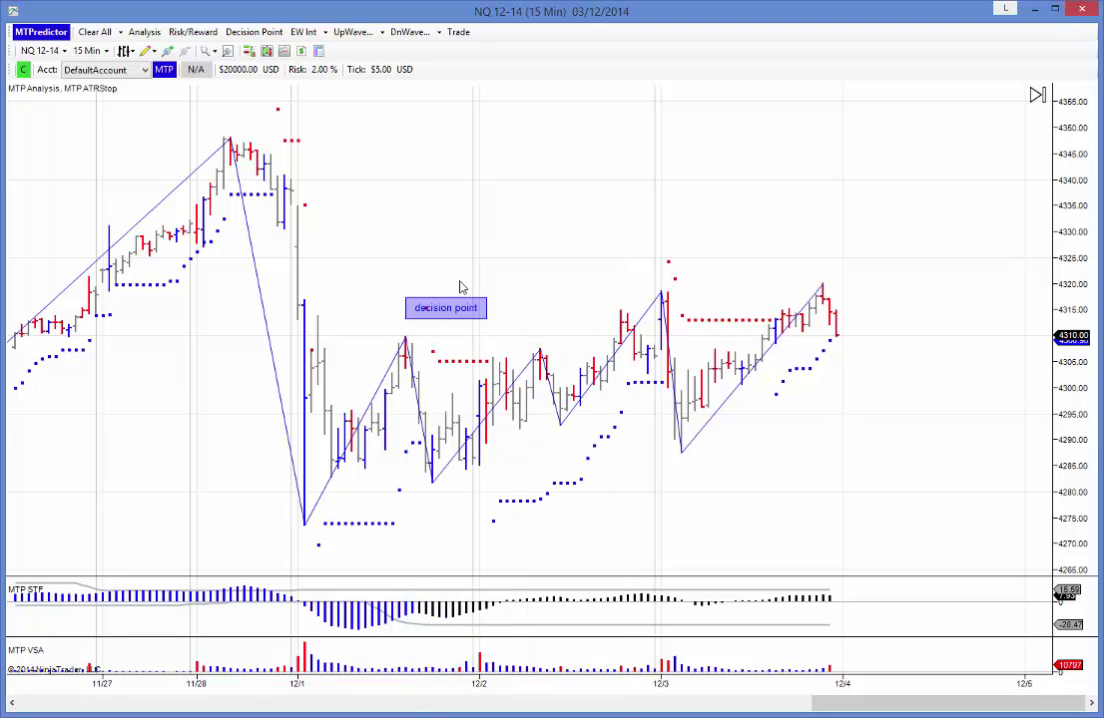
pyautogui.moveTo(449, 310); pyautogui.dragTo(651, 310)
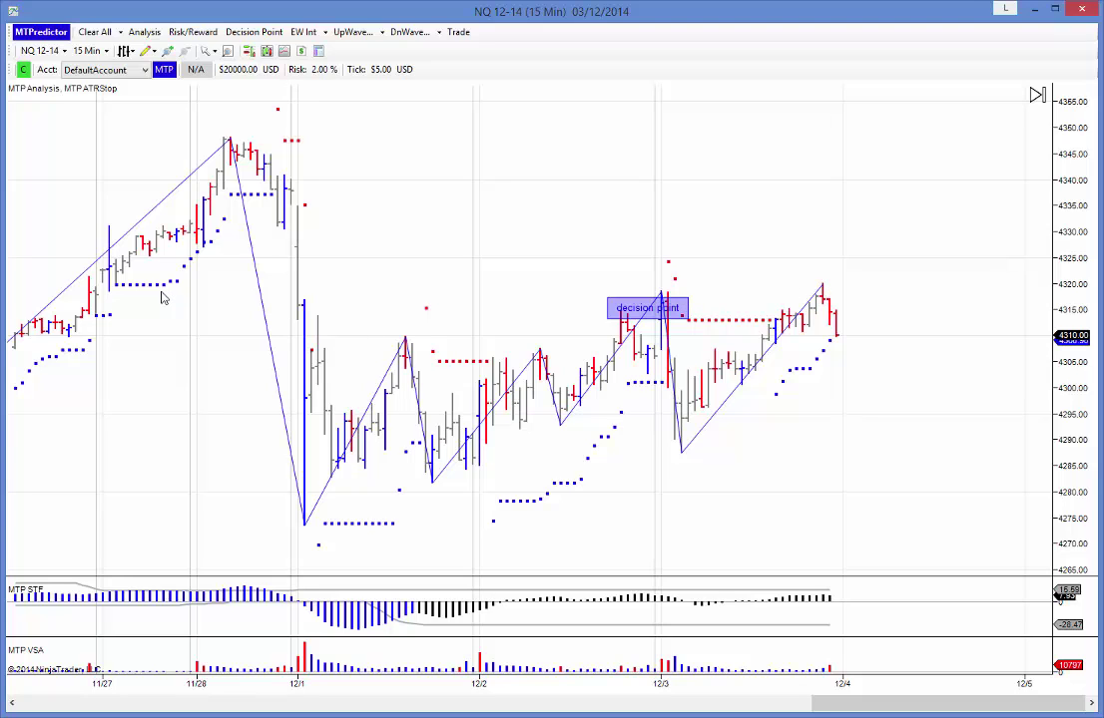
# Switch the chart to 3 Min and generate the short-trade risk/reward analysis at the DP swing high
pyautogui.click(99, 51)
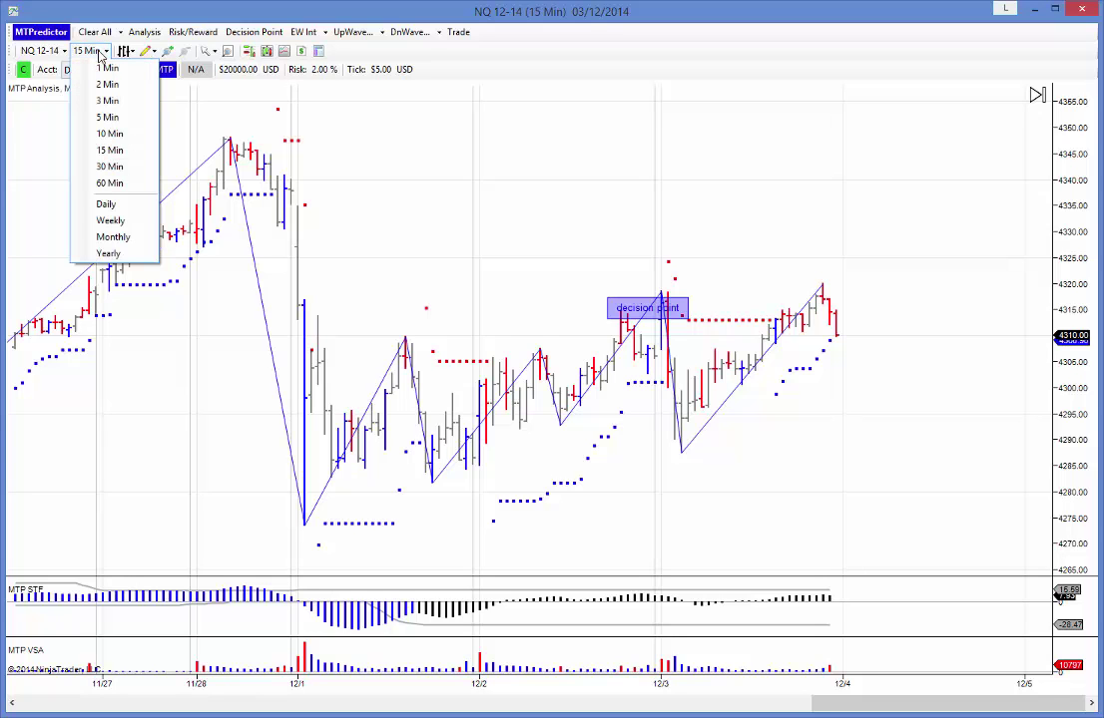
pyautogui.click(120, 100)
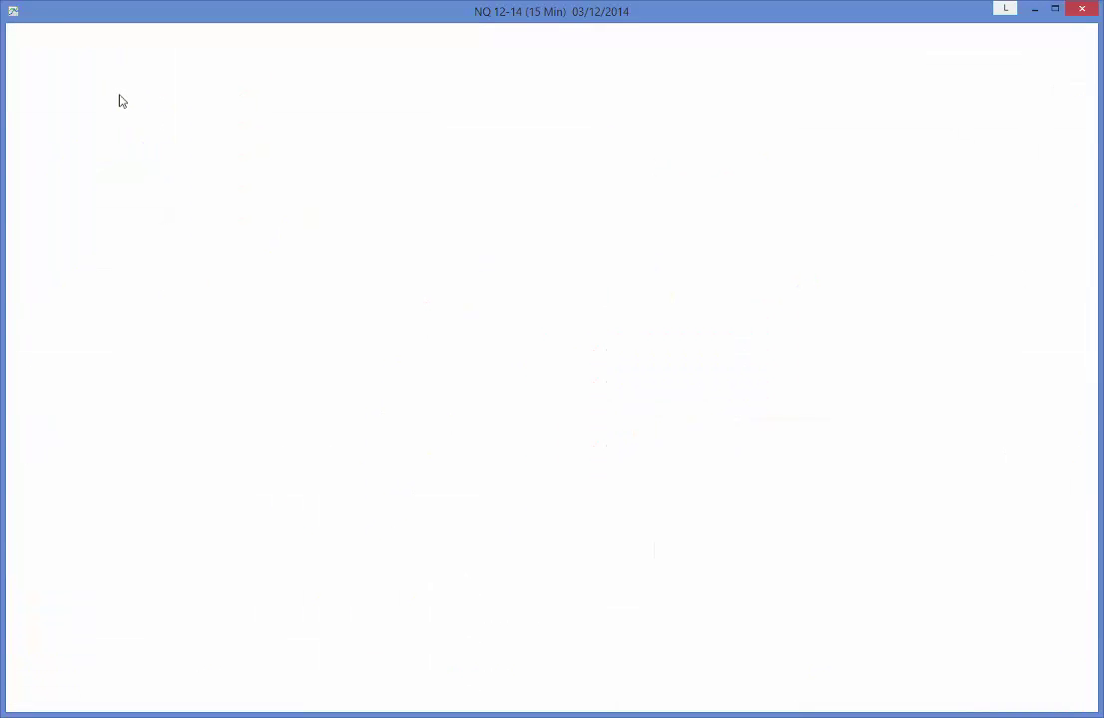
pyautogui.moveTo(131, 419); pyautogui.dragTo(341, 456)
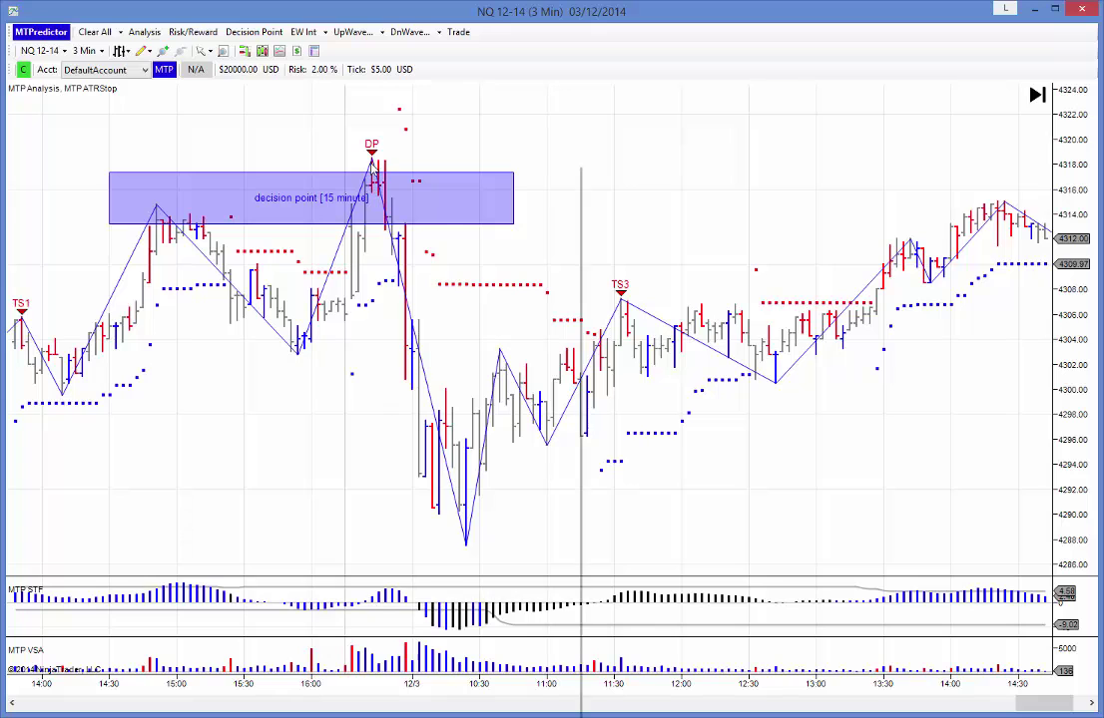
pyautogui.rightClick(371, 170)
pyautogui.click(399, 205)
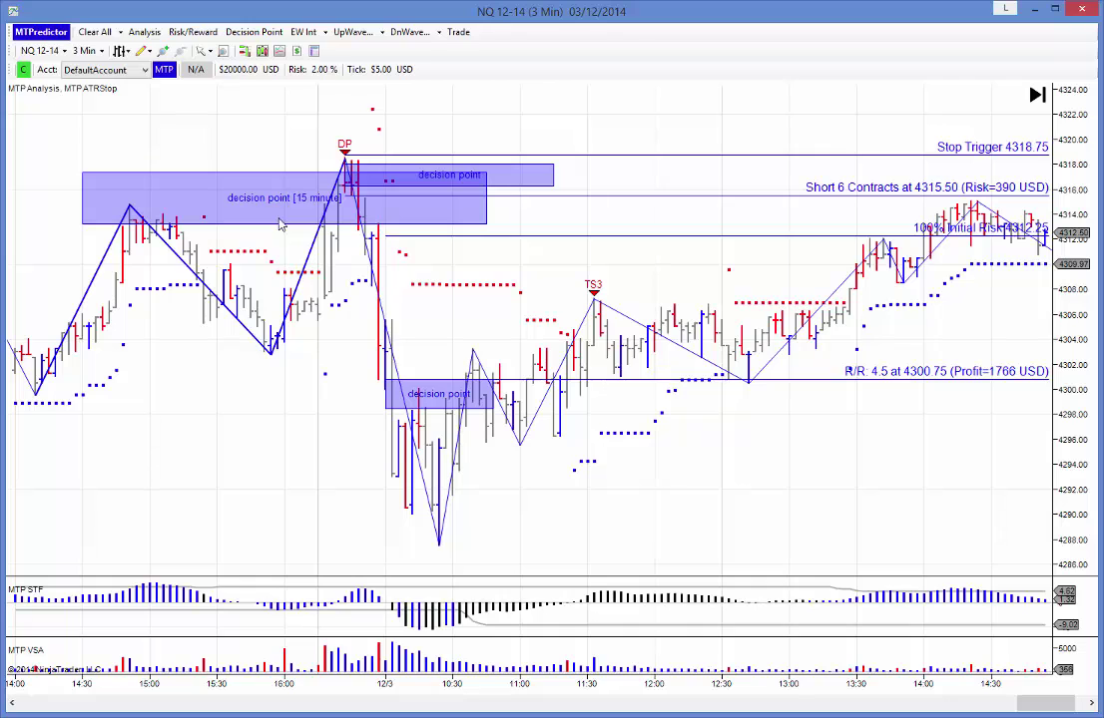
# Shorten the 15-minute decision point box to end just after the DP high, and clear the trade analysis
pyautogui.click(359, 198)
pyautogui.moveTo(486, 224); pyautogui.dragTo(345, 222)
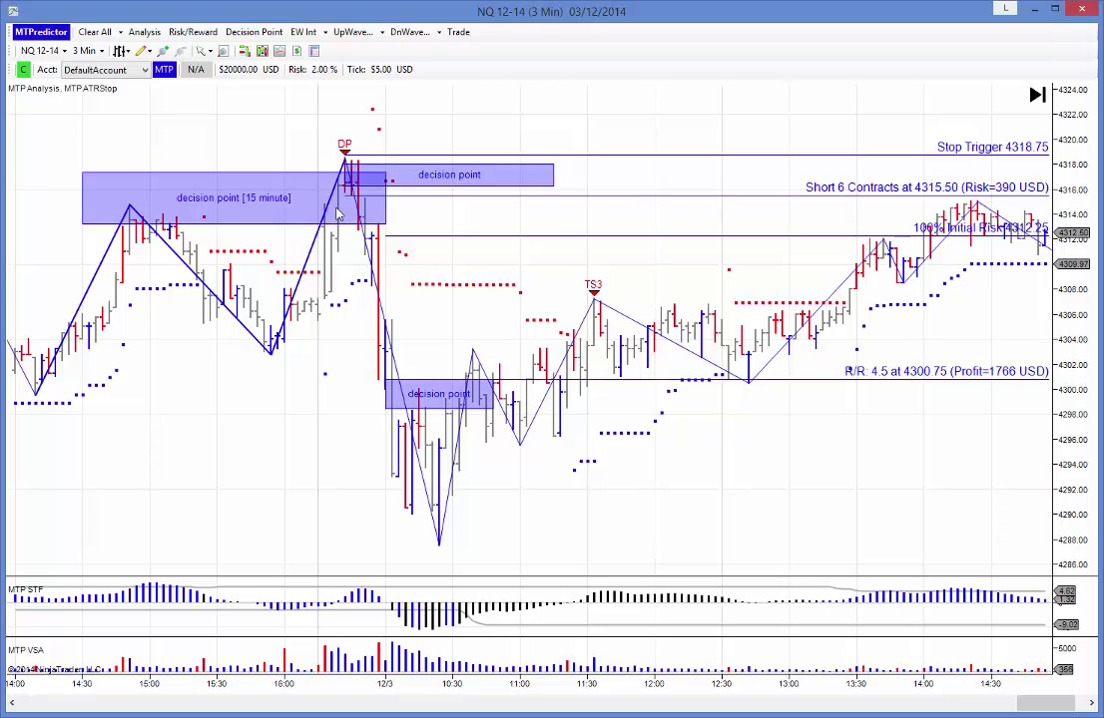
pyautogui.click(95, 31)
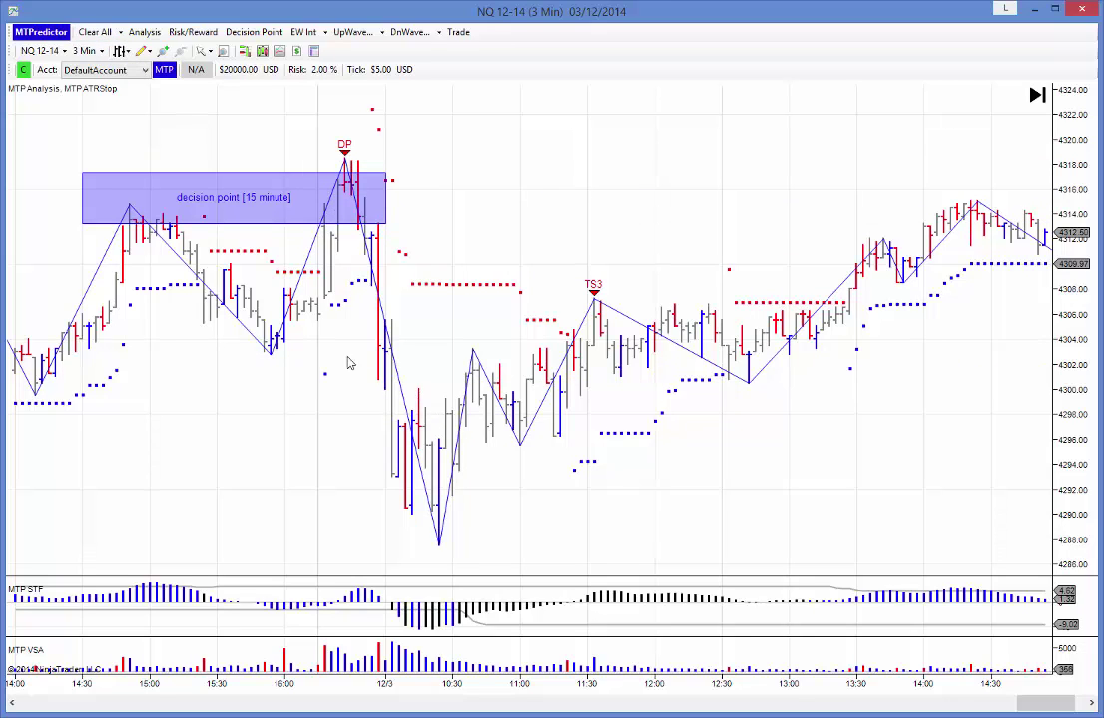
# Switch the chart to 15 Min and add a Decision Point from the last 12/2 swing low before 12/3
pyautogui.click(88, 51)
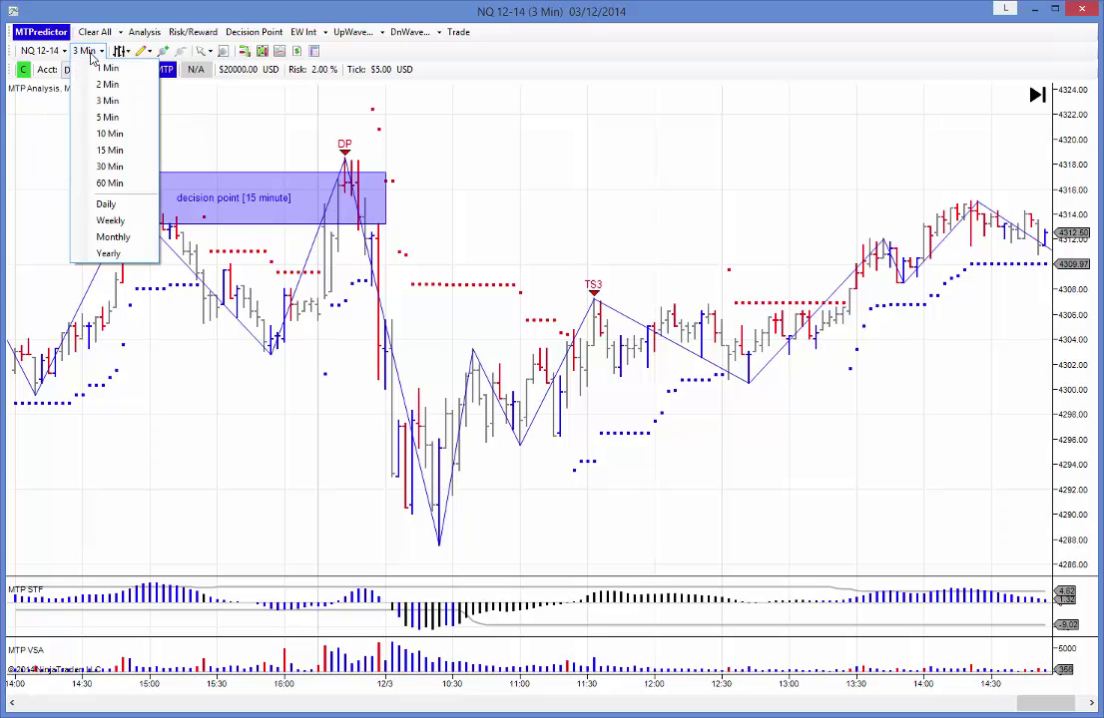
pyautogui.click(110, 150)
pyautogui.scroll(-5, 644, 419)
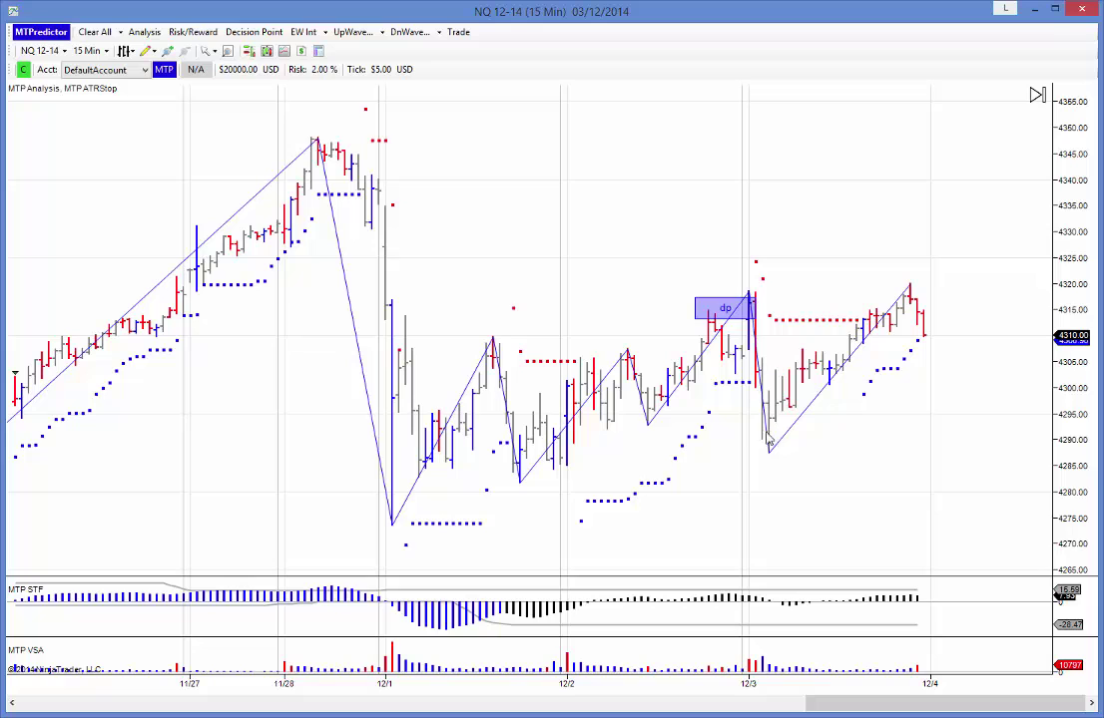
pyautogui.rightClick(648, 409)
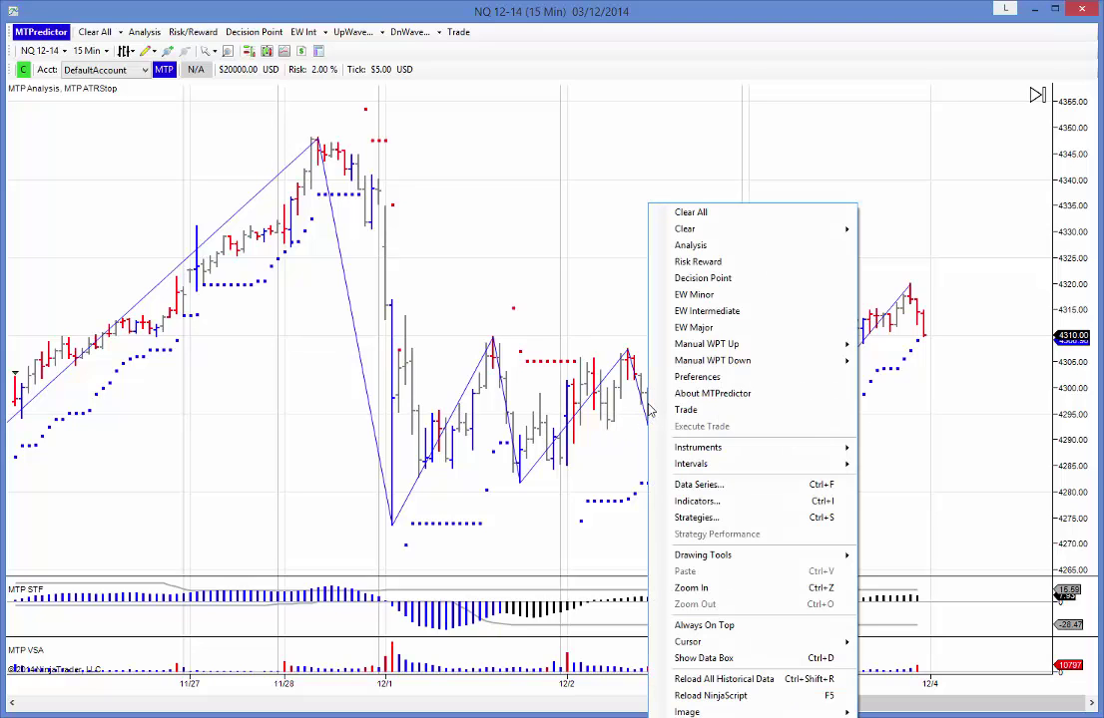
pyautogui.click(702, 278)
pyautogui.moveTo(725, 426); pyautogui.dragTo(625, 433)
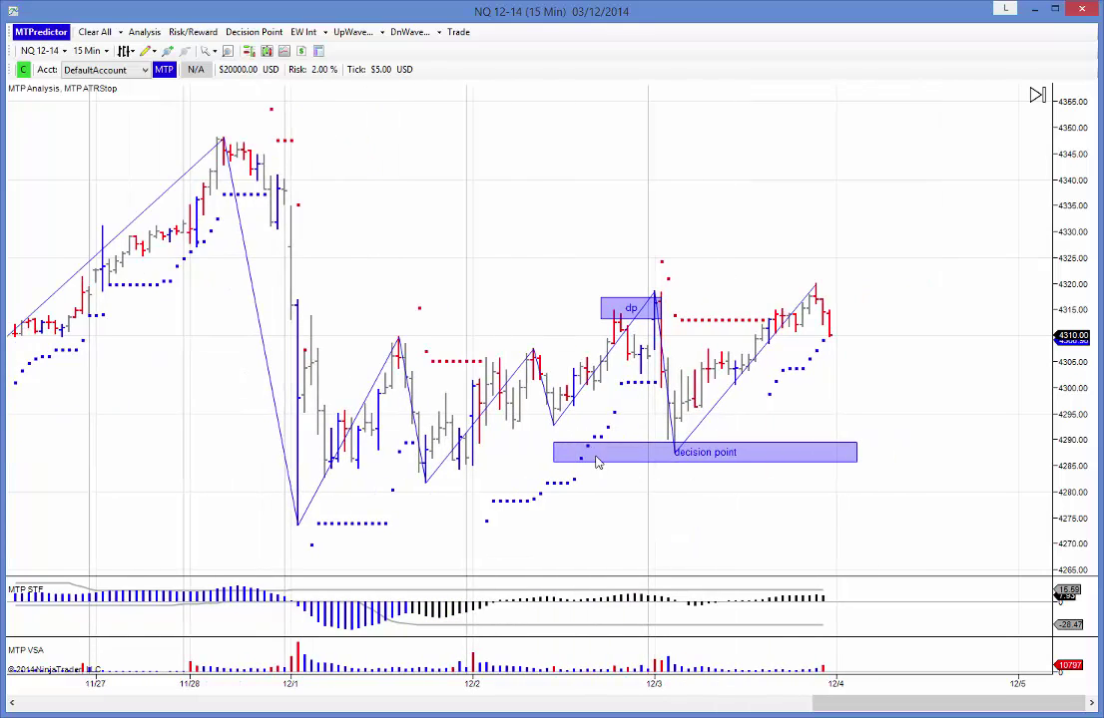
# Narrow the lower decision point box from both ends so it sits around the 12/3 swing low
pyautogui.click(564, 461)
pyautogui.moveTo(563, 461); pyautogui.dragTo(636, 461)
pyautogui.moveTo(860, 466); pyautogui.dragTo(620, 461)
pyautogui.click(762, 465)
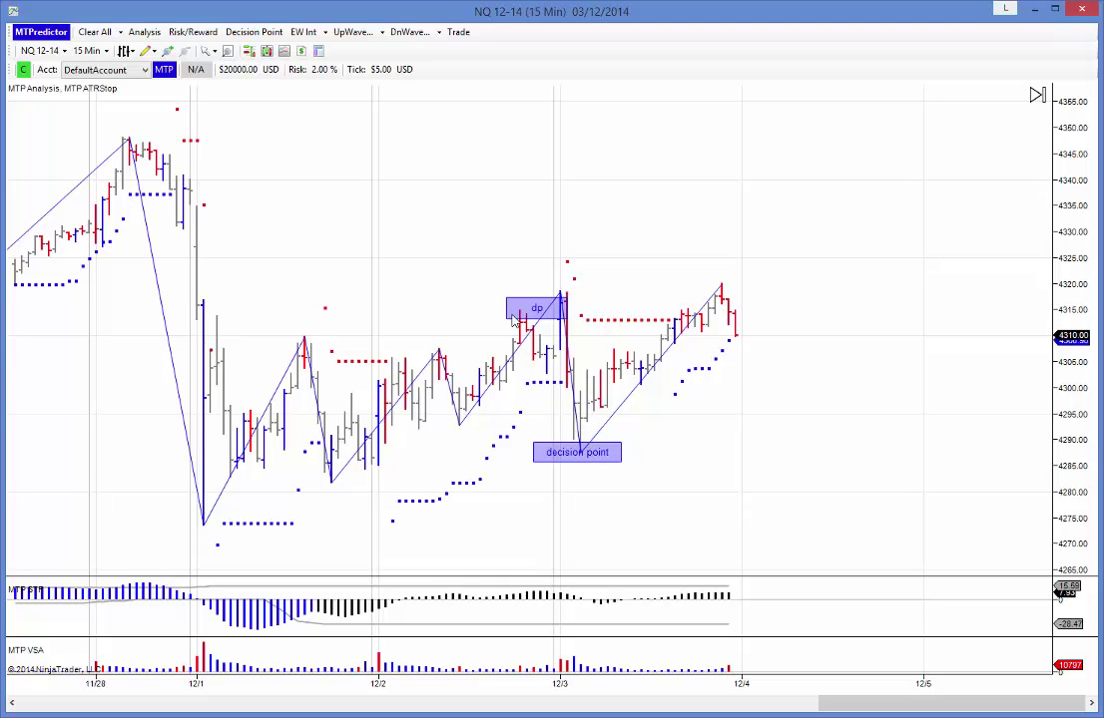
# Delete the dp box at the 12/3 high and add a Decision Point from that high, placed above the latest swing high
pyautogui.press('Delete')
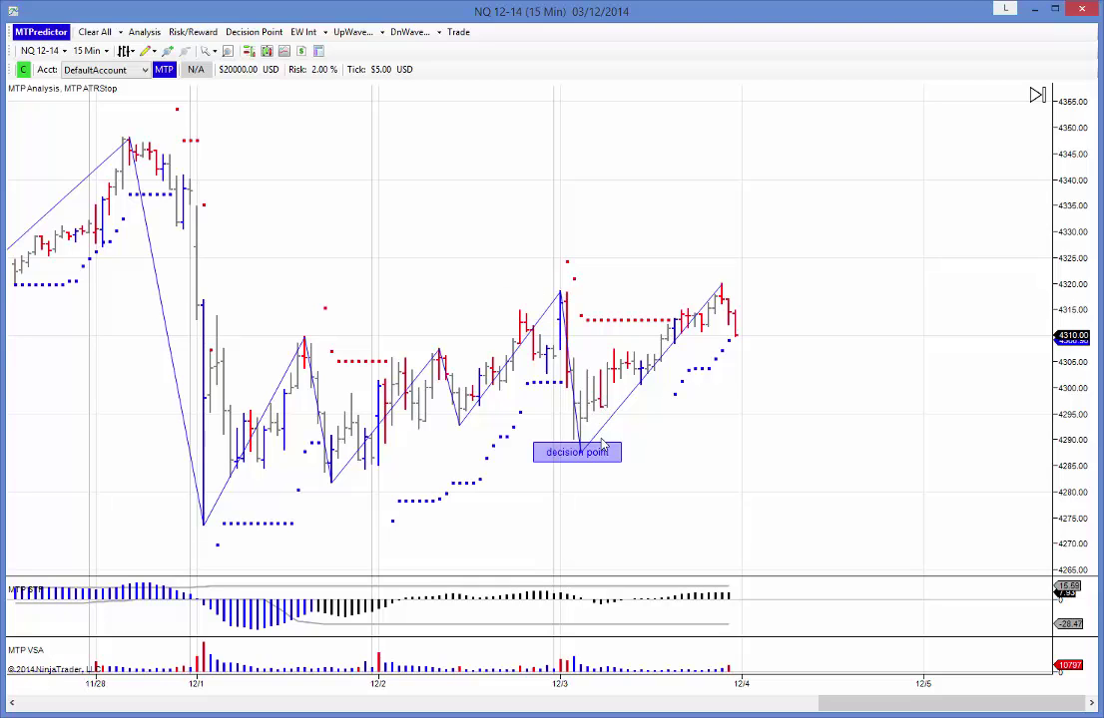
pyautogui.rightClick(564, 301)
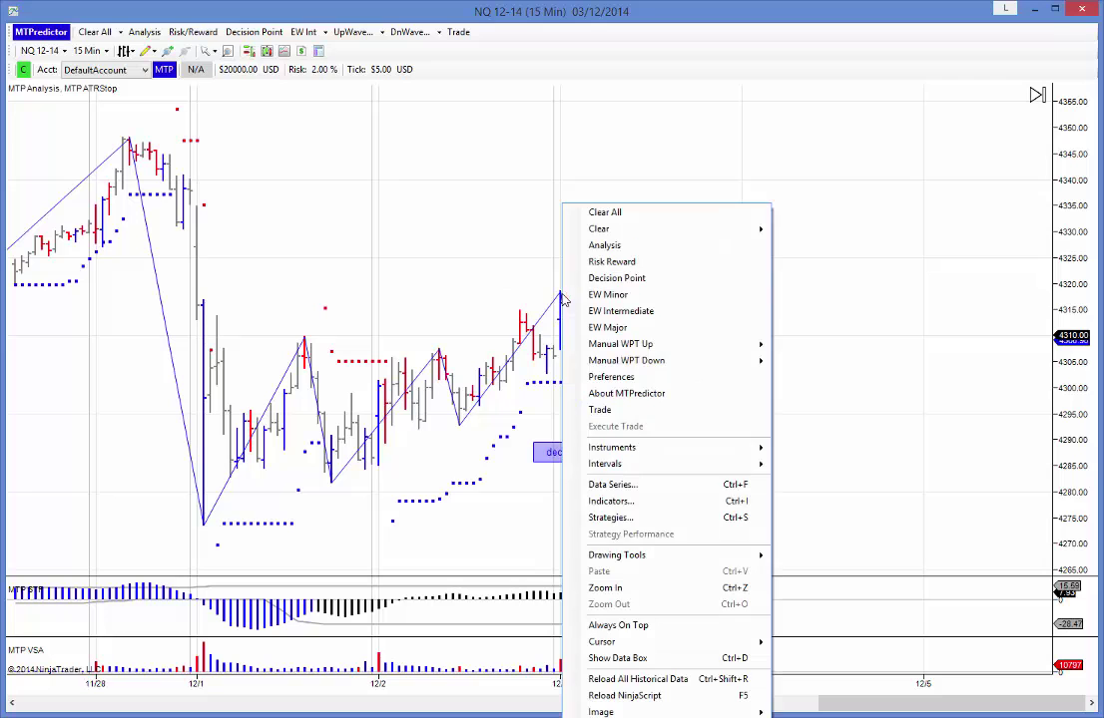
pyautogui.click(604, 278)
pyautogui.moveTo(591, 282); pyautogui.dragTo(658, 274)
# Switch the chart to 3 Min and compress the price scale so both 15-minute decision point boxes fit
pyautogui.click(82, 50)
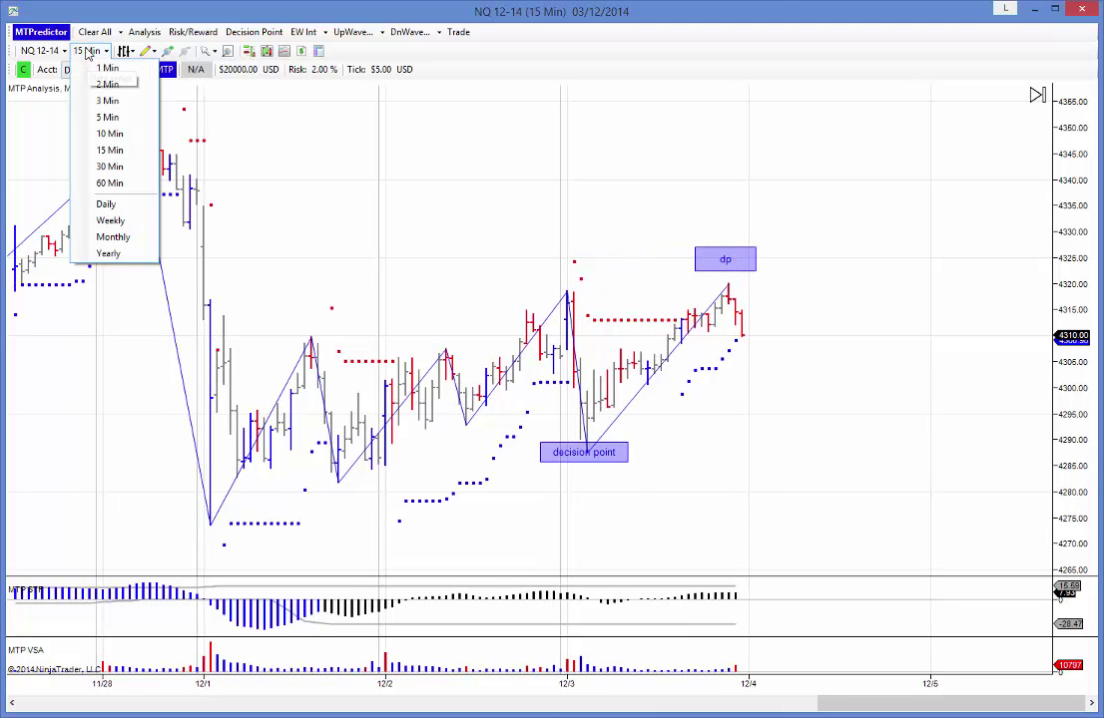
pyautogui.click(107, 100)
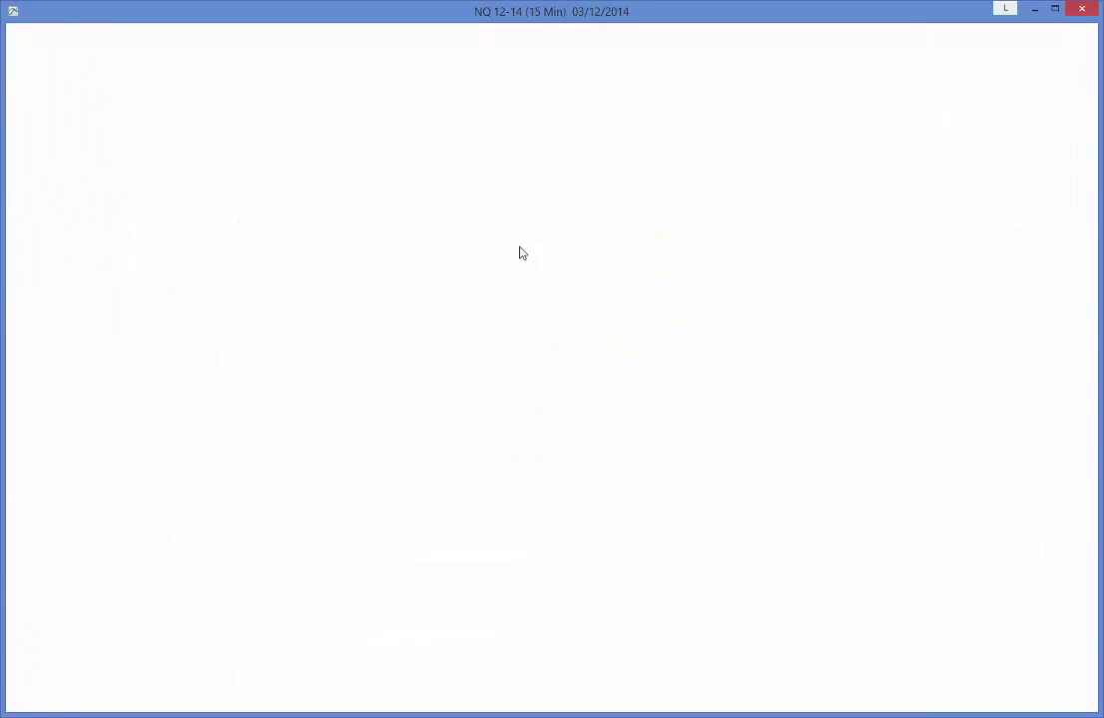
pyautogui.moveTo(1060, 195); pyautogui.dragTo(1061, 207)
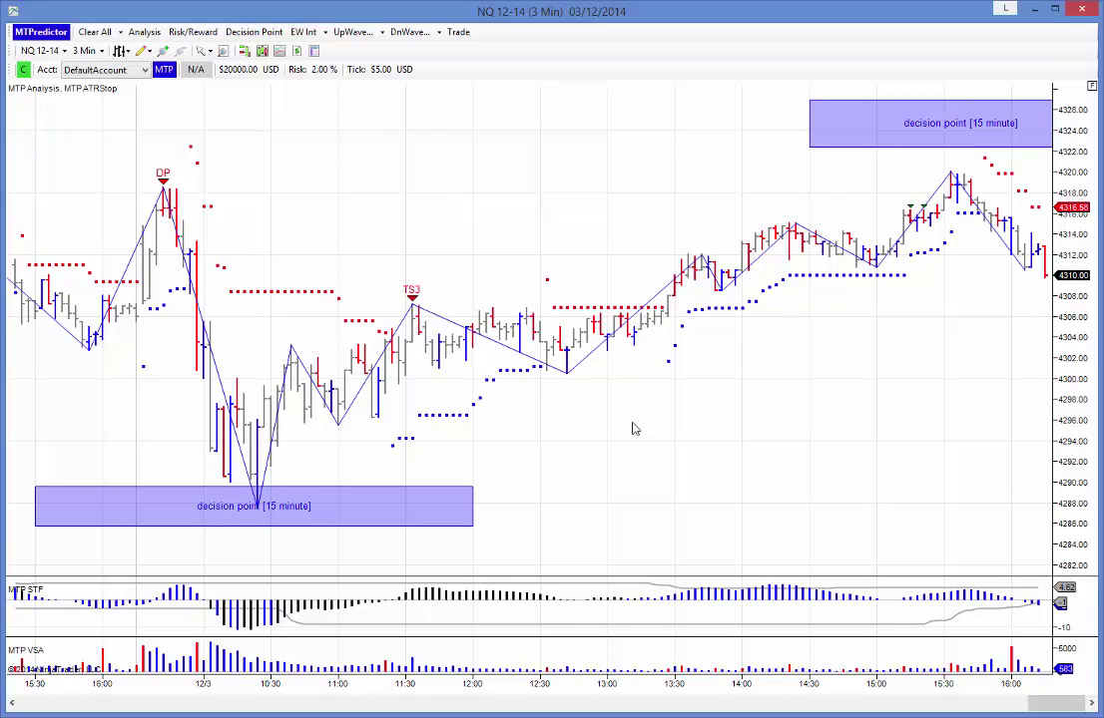
# Apply the EW Intermediate analysis to the 11:00 swing low
pyautogui.scroll(-1, 635, 427)
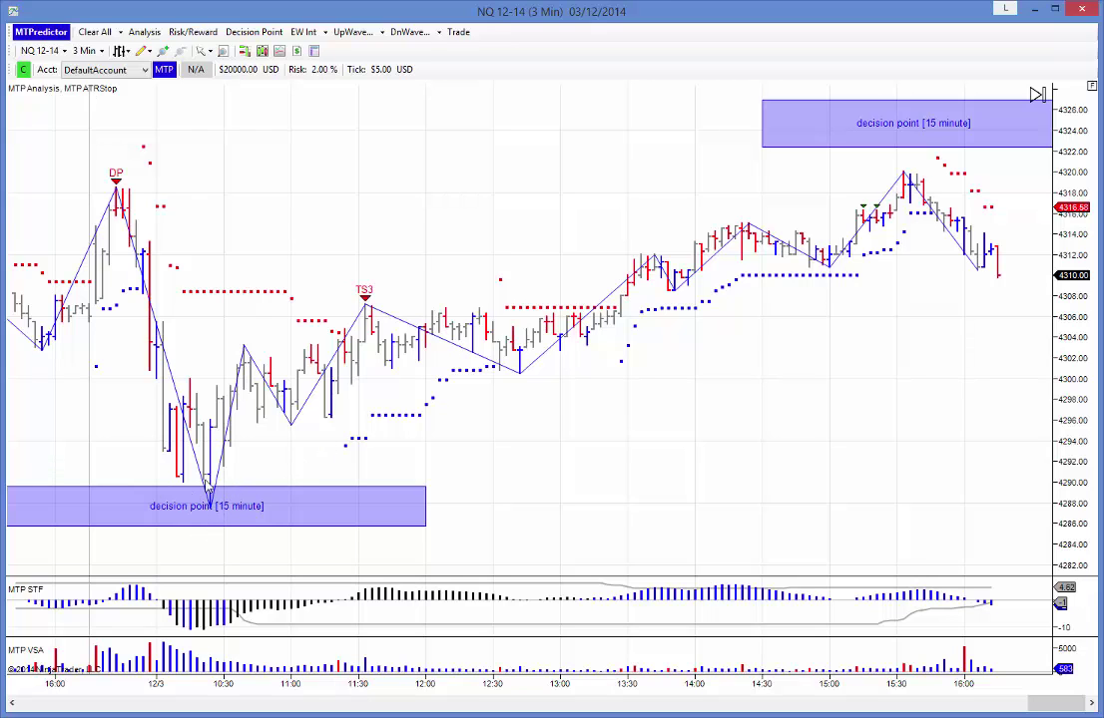
pyautogui.rightClick(293, 420)
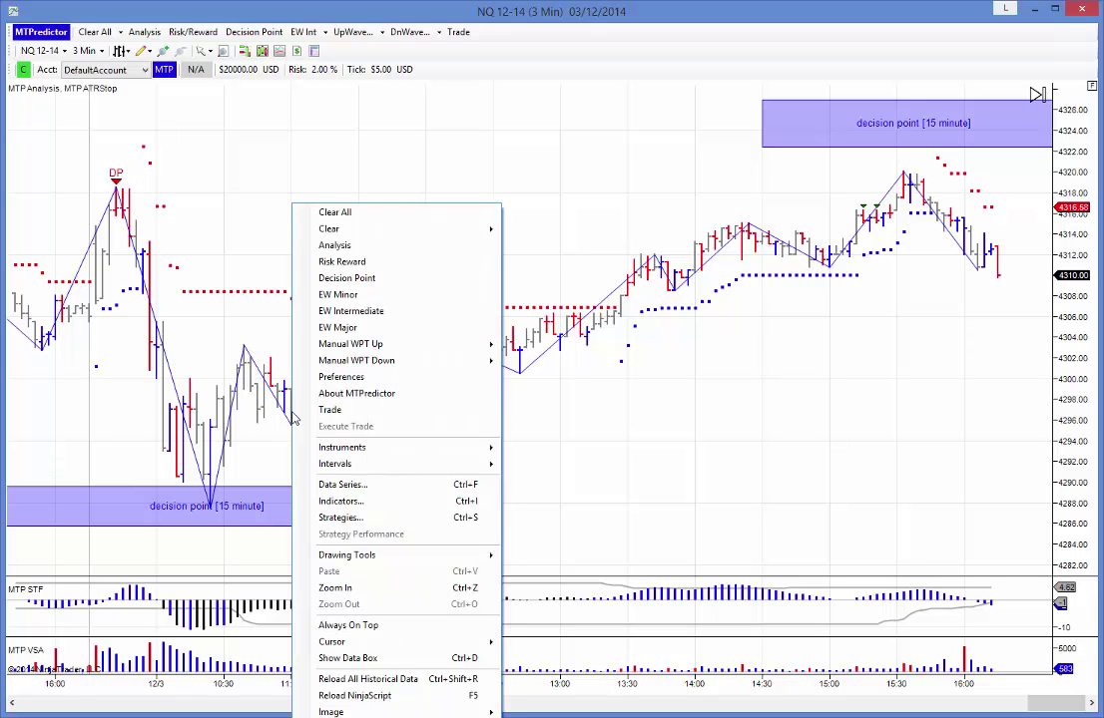
pyautogui.click(313, 312)
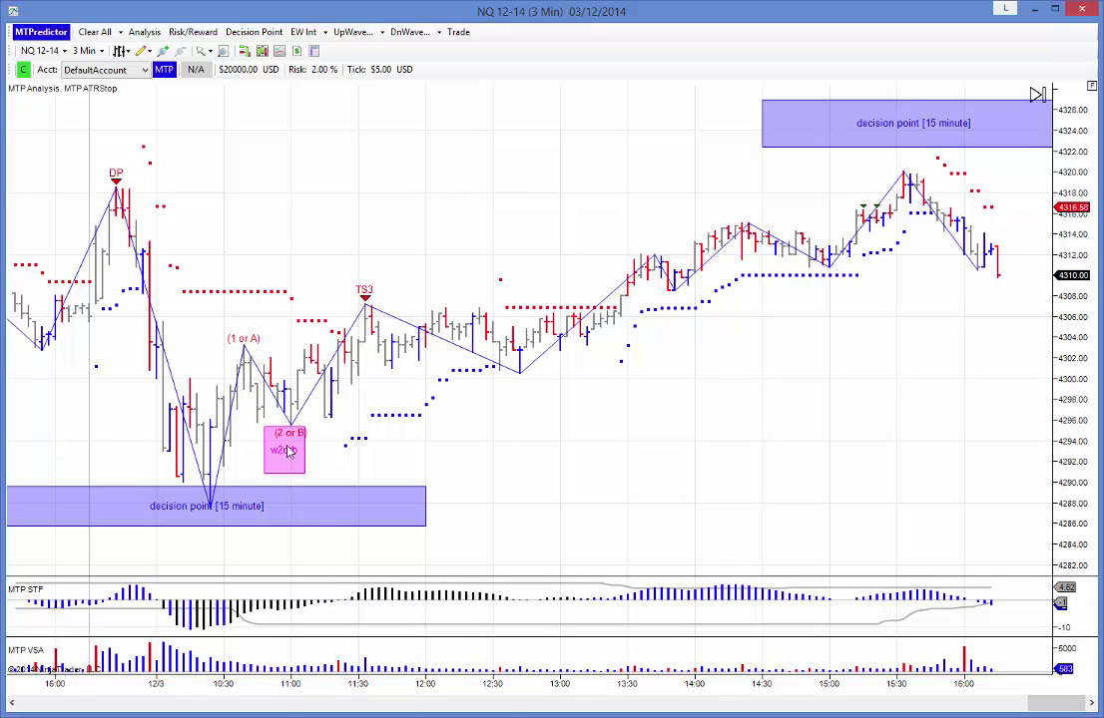
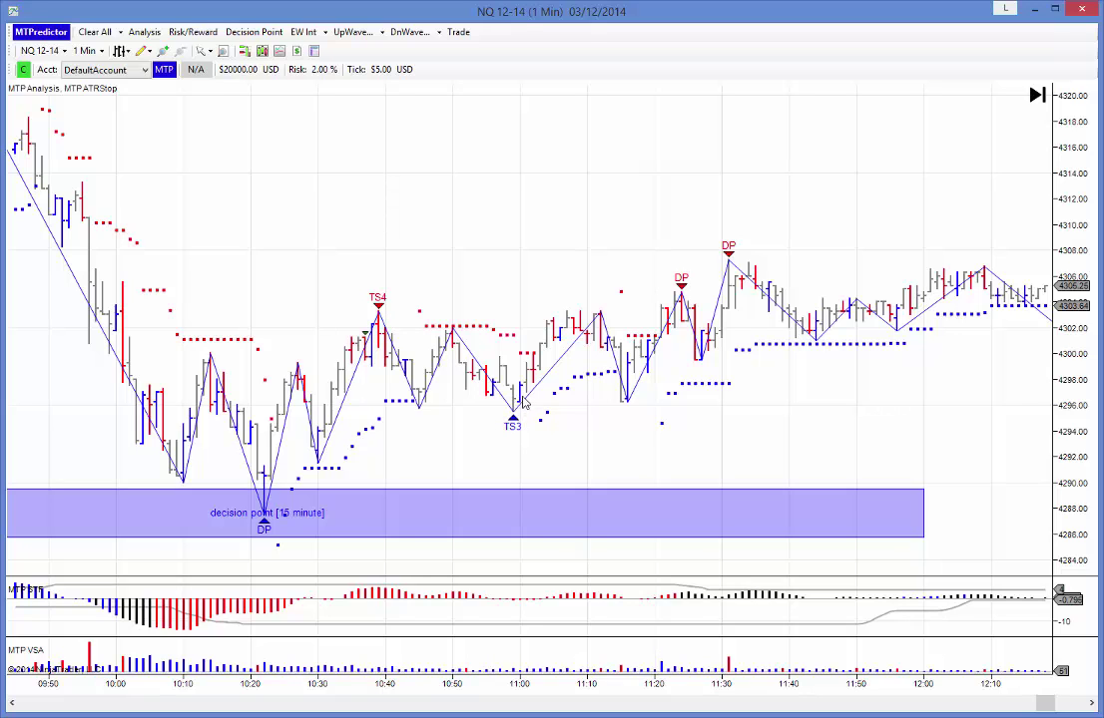
# Add the Risk Reward analysis for the TS3 low on the 1 Min chart and move the profit target line to 4314.50 at typical wave 3
pyautogui.rightClick(522, 401)
pyautogui.click(566, 258)
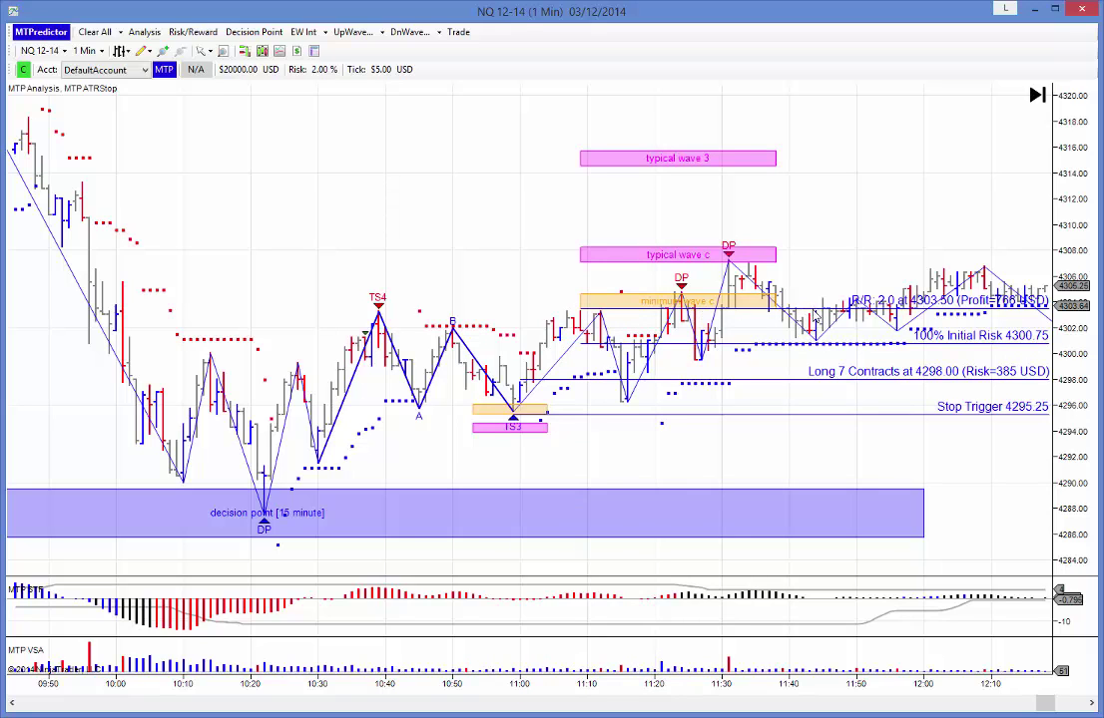
pyautogui.moveTo(815, 311); pyautogui.dragTo(833, 167)
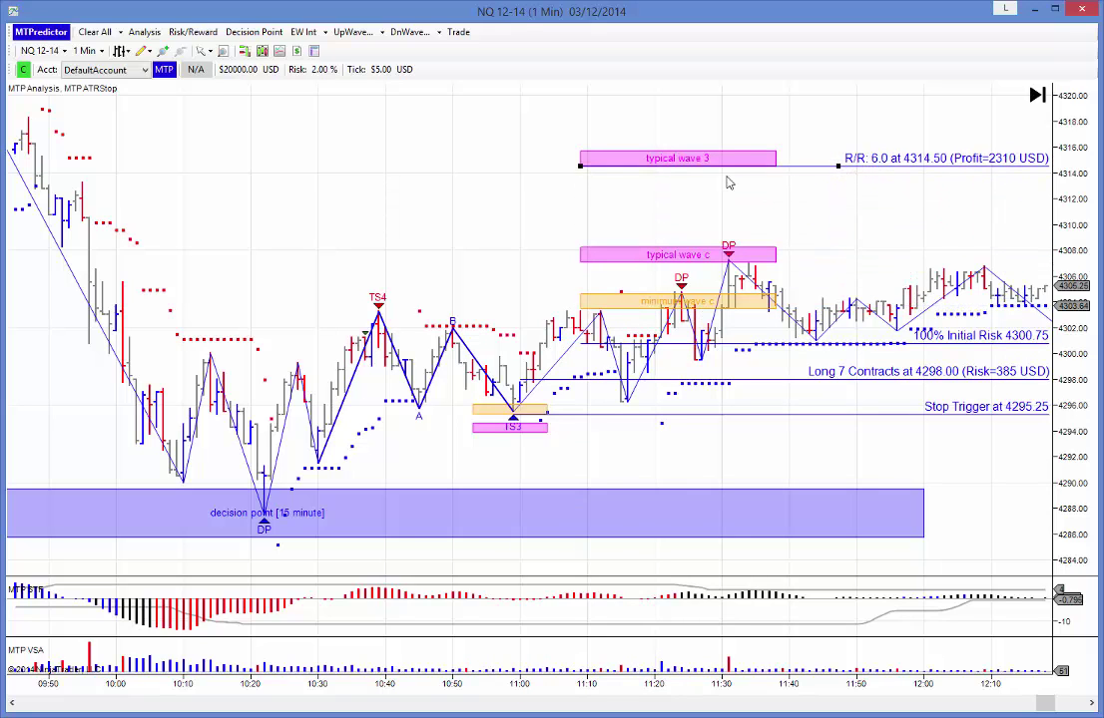
pyautogui.click(696, 196)
# Follow the price action forward along the 4314.50 target line to about 15:50
pyautogui.moveTo(673, 443); pyautogui.dragTo(359, 379)
pyautogui.moveTo(654, 330); pyautogui.dragTo(210, 324)
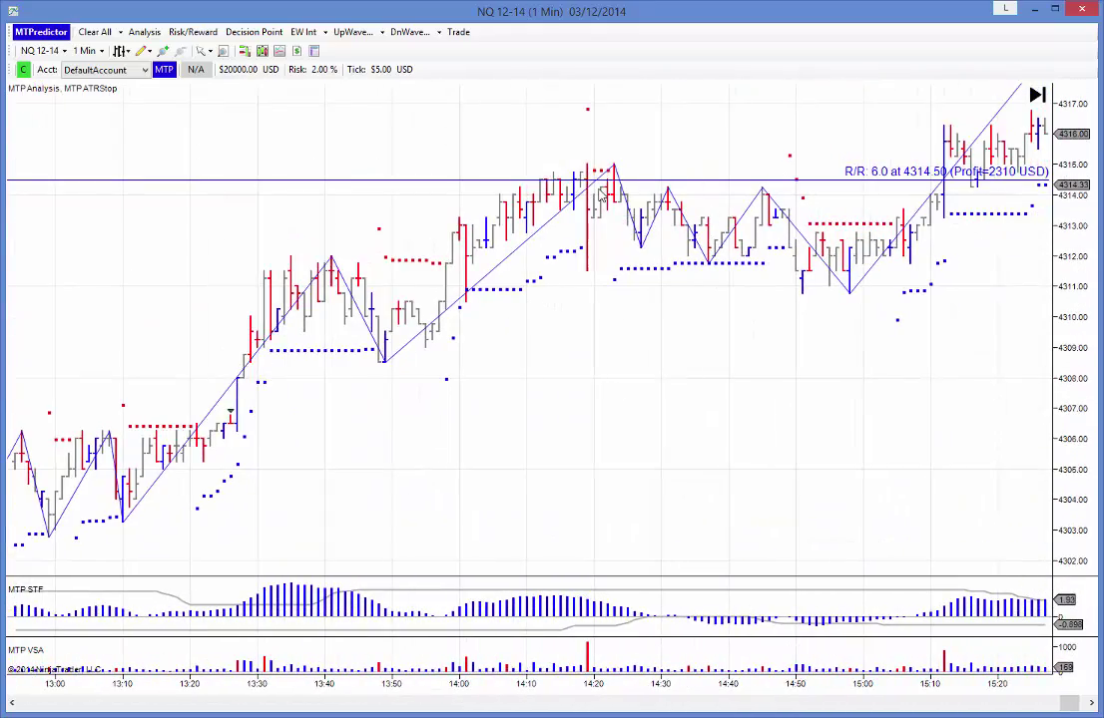
pyautogui.moveTo(688, 307); pyautogui.dragTo(530, 345)
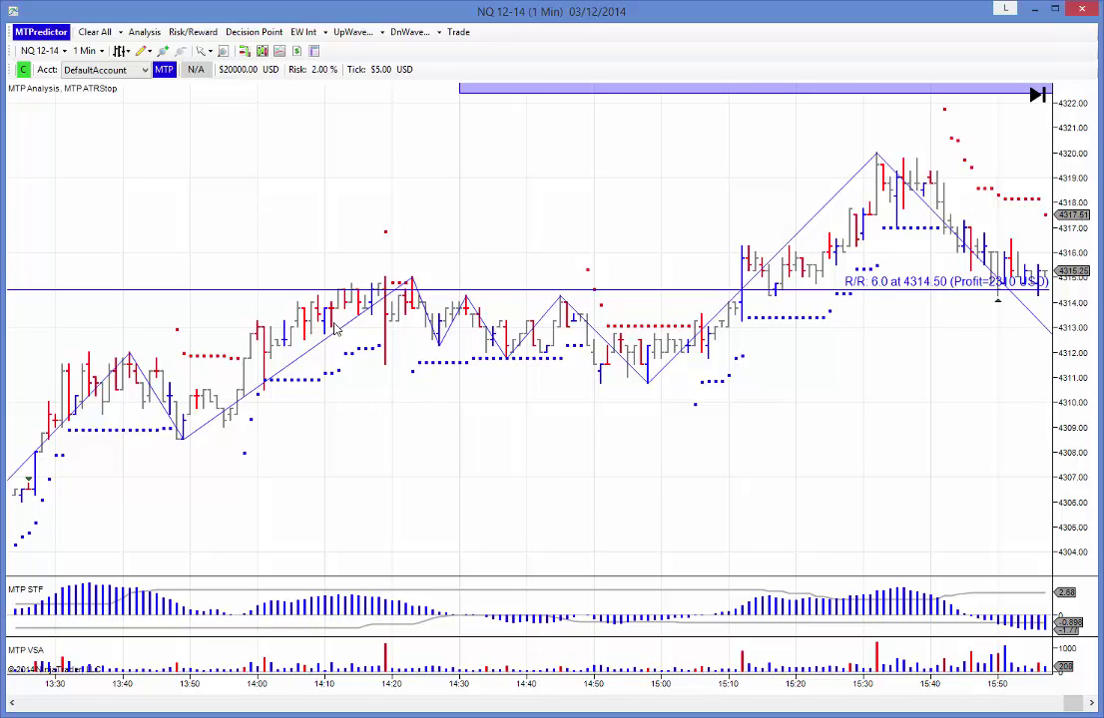
# Switch the chart to 3 Min and clear the Elliott wave labels and w2orb box around the 11:00 low
pyautogui.click(87, 52)
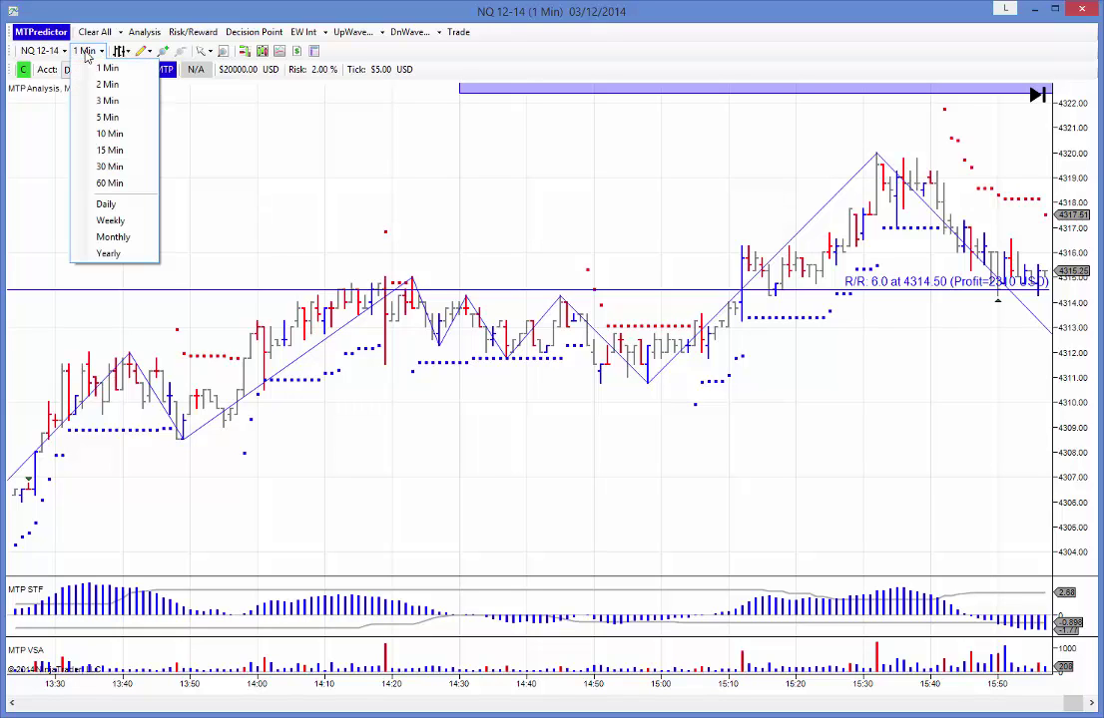
pyautogui.click(104, 100)
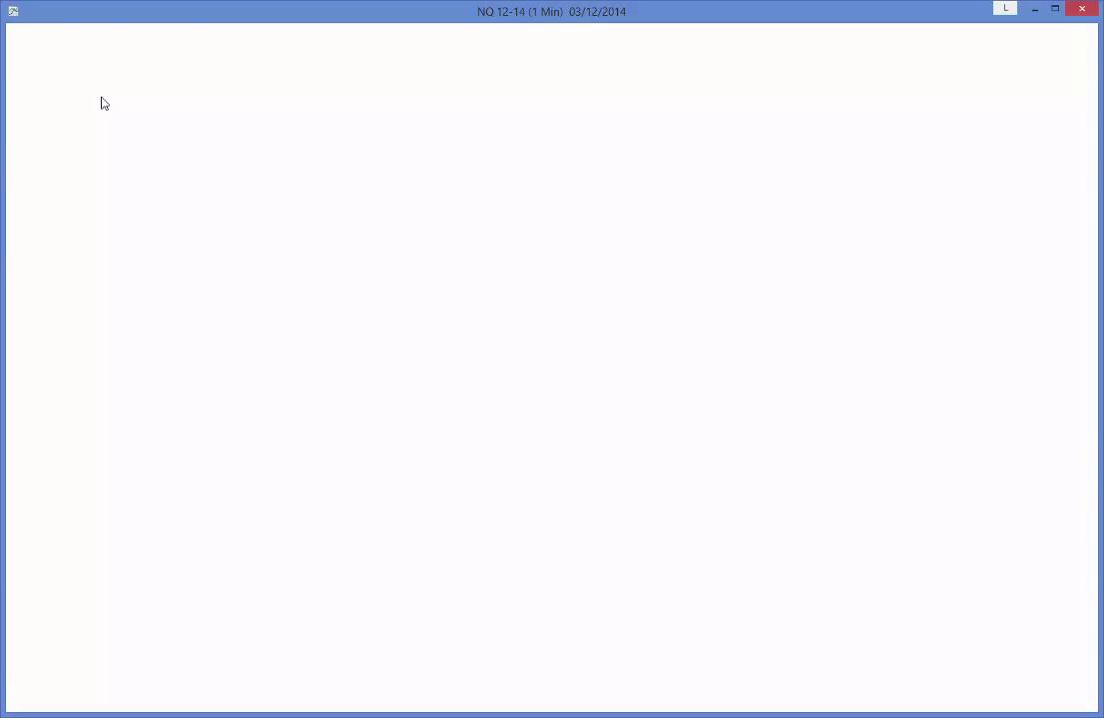
pyautogui.moveTo(323, 256); pyautogui.dragTo(530, 269)
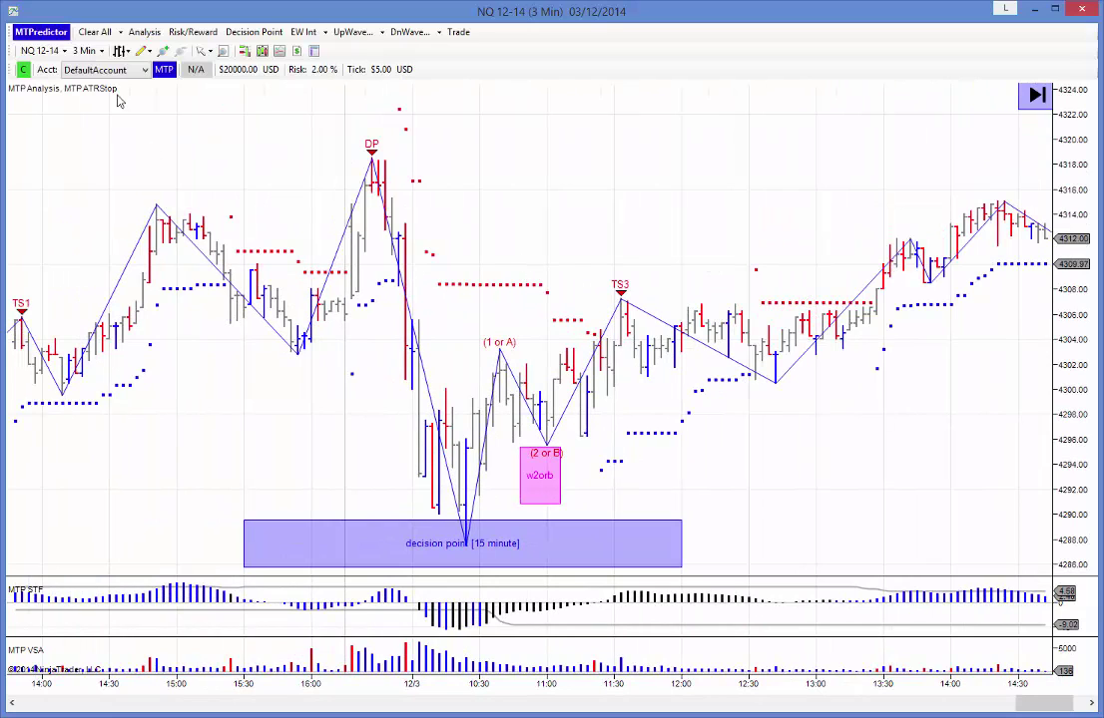
pyautogui.click(99, 36)
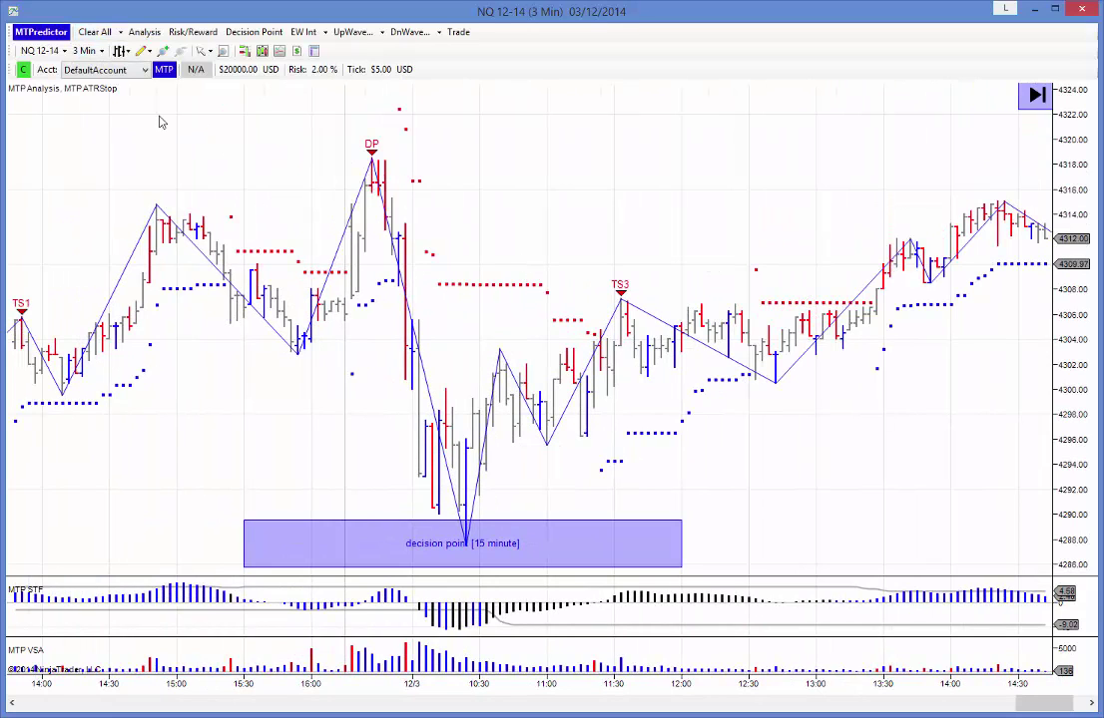
# Switch the chart to 15 Min, add a Decision Point from the 12/1 swing high and move its box over to the 12/3 high
pyautogui.click(90, 51)
pyautogui.click(109, 149)
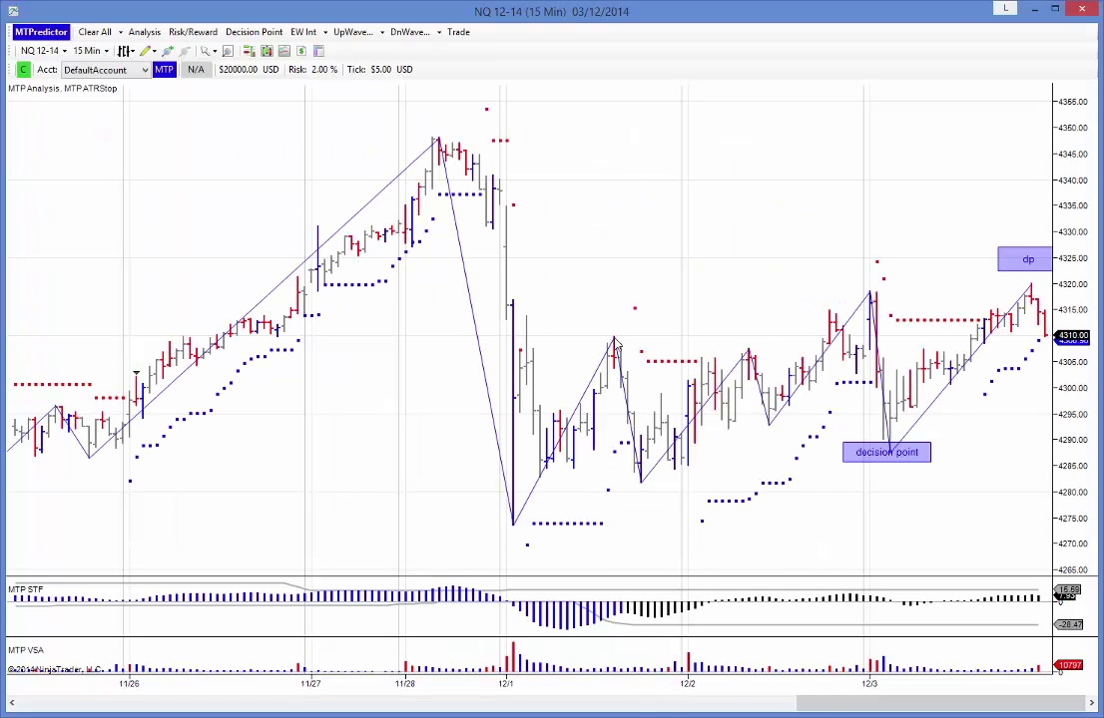
pyautogui.rightClick(617, 344)
pyautogui.click(652, 279)
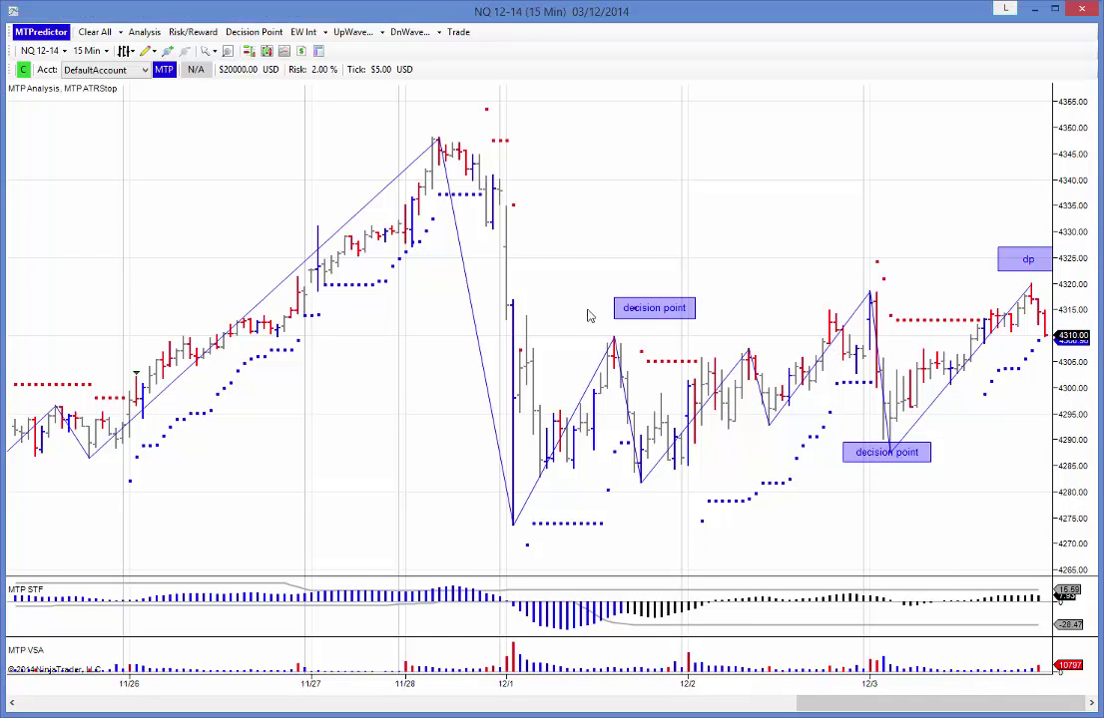
pyautogui.moveTo(690, 323); pyautogui.dragTo(758, 263)
# Switch the NQ 12-14 chart to 3 Min and run the MTPredictor Analysis on the DP high at the 12/3 open
pyautogui.click(92, 50)
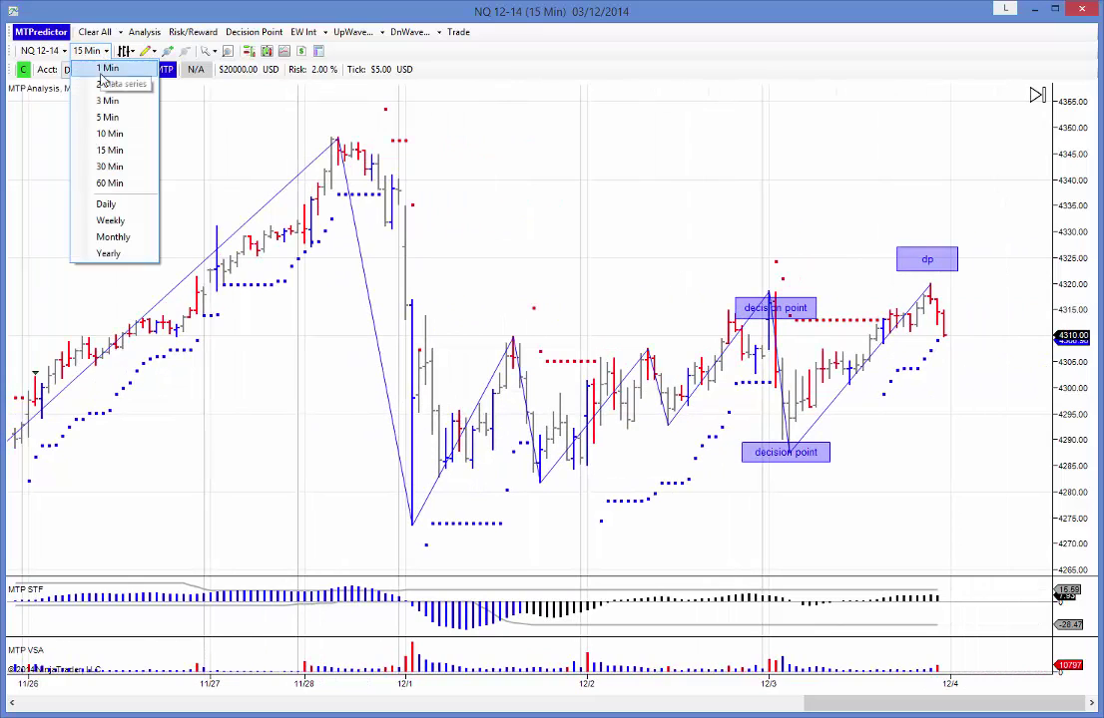
pyautogui.click(110, 101)
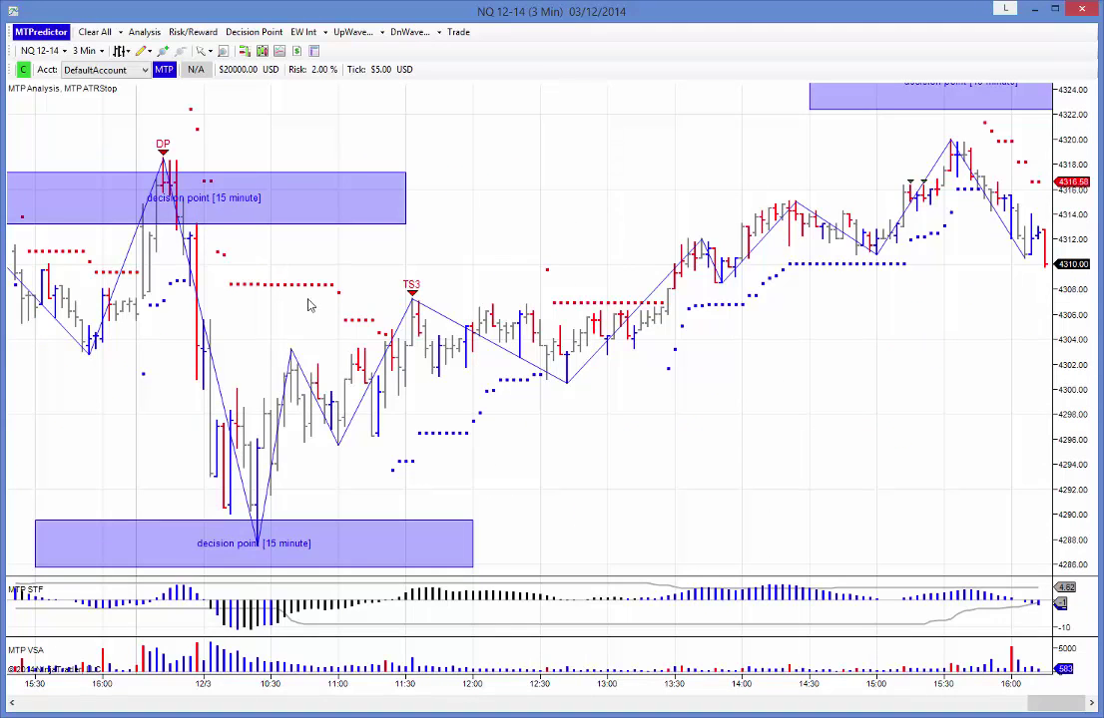
pyautogui.rightClick(213, 170)
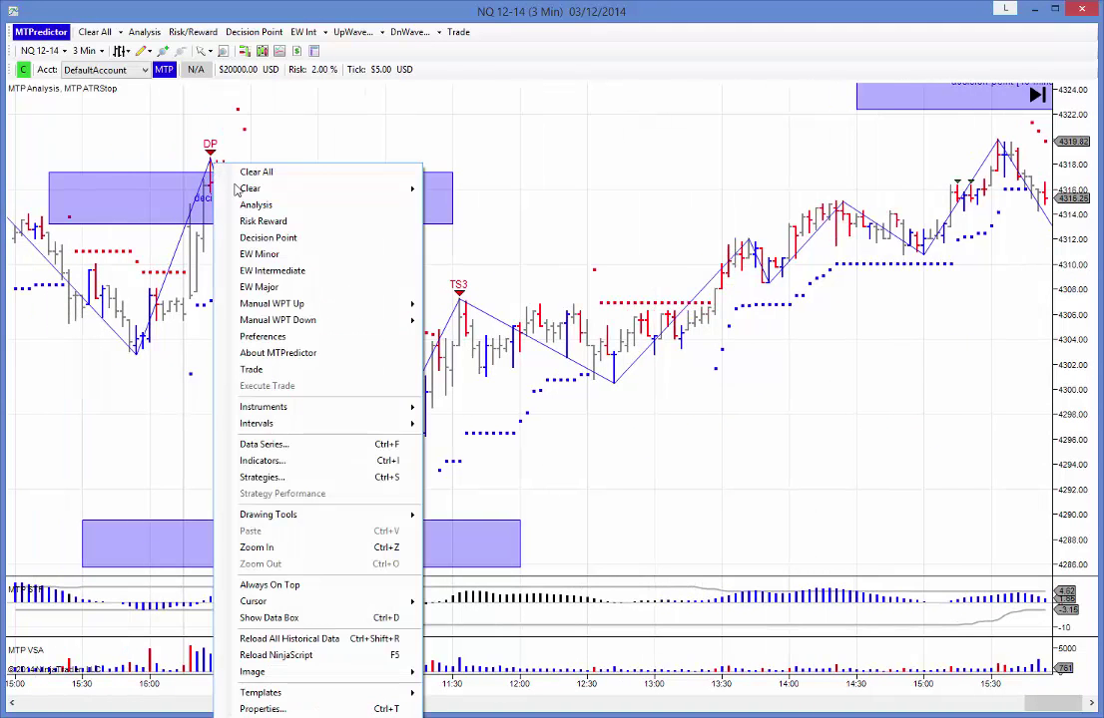
pyautogui.click(239, 133)
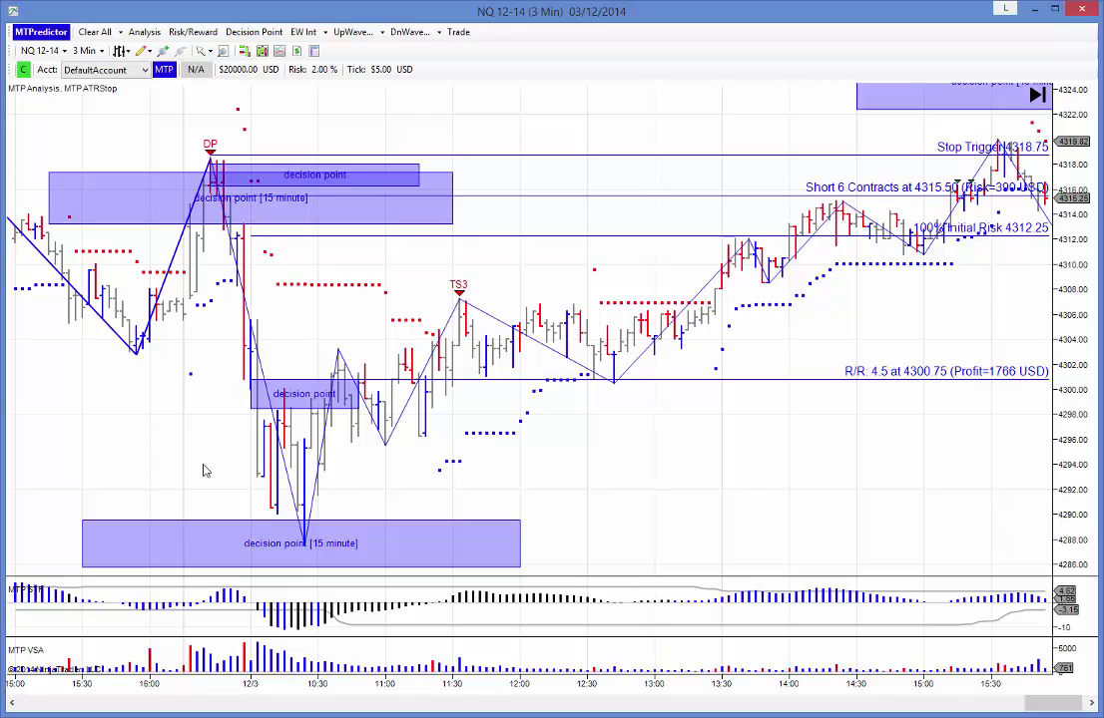
# Switch the instrument to TF 12-14 on the 15 Min interval and bring the price swings from 11/27 to 12/3 into view
pyautogui.click(42, 50)
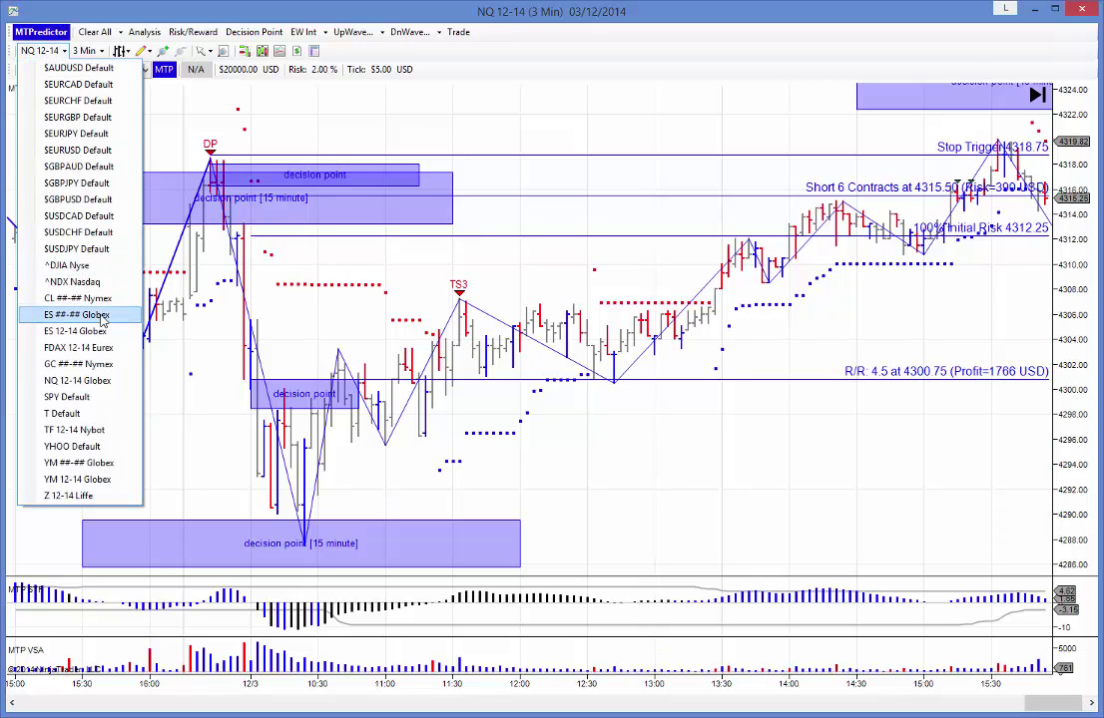
pyautogui.click(77, 427)
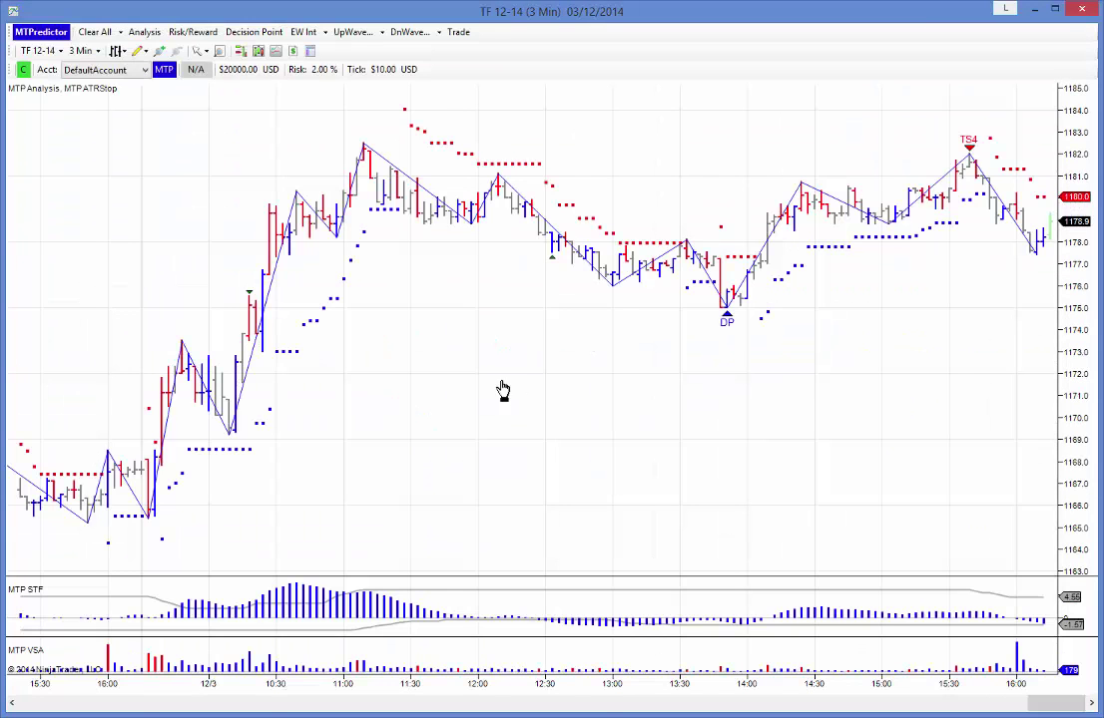
pyautogui.click(84, 51)
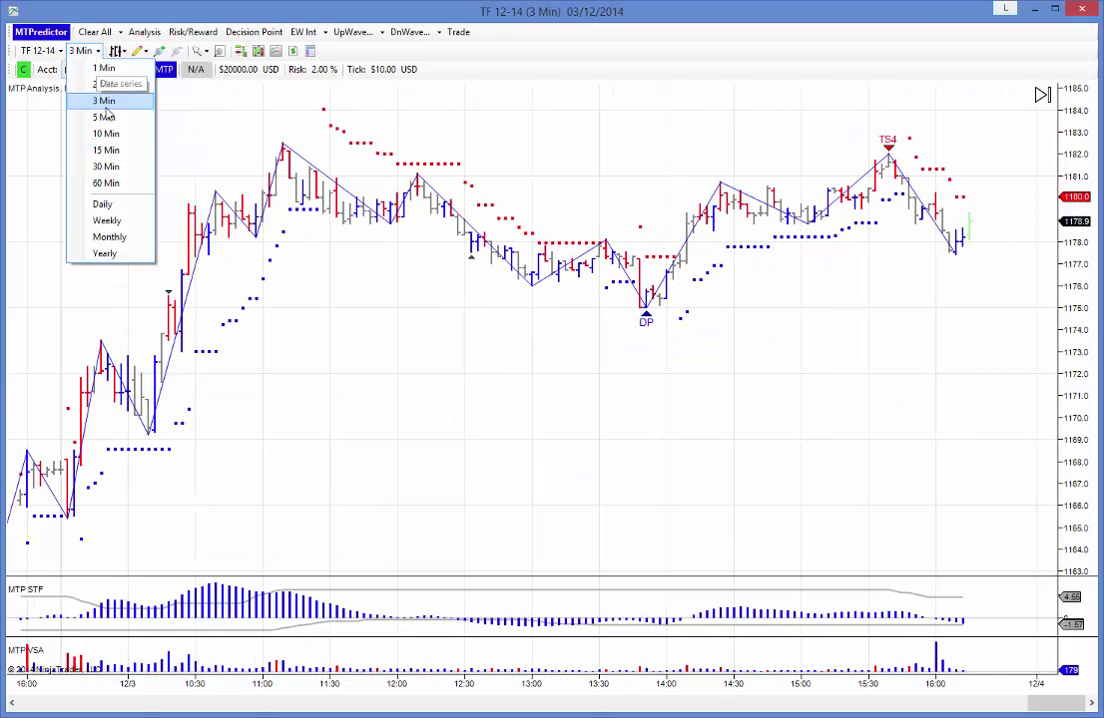
pyautogui.click(114, 156)
pyautogui.moveTo(611, 299); pyautogui.dragTo(322, 298)
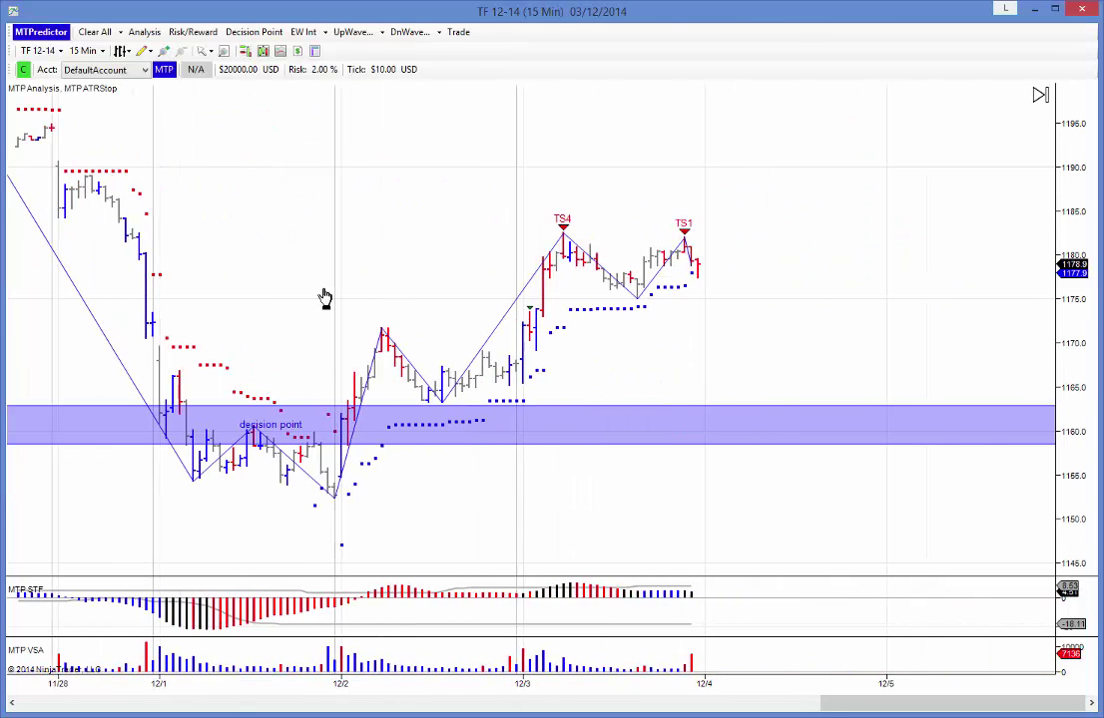
pyautogui.scroll(5, 265, 288)
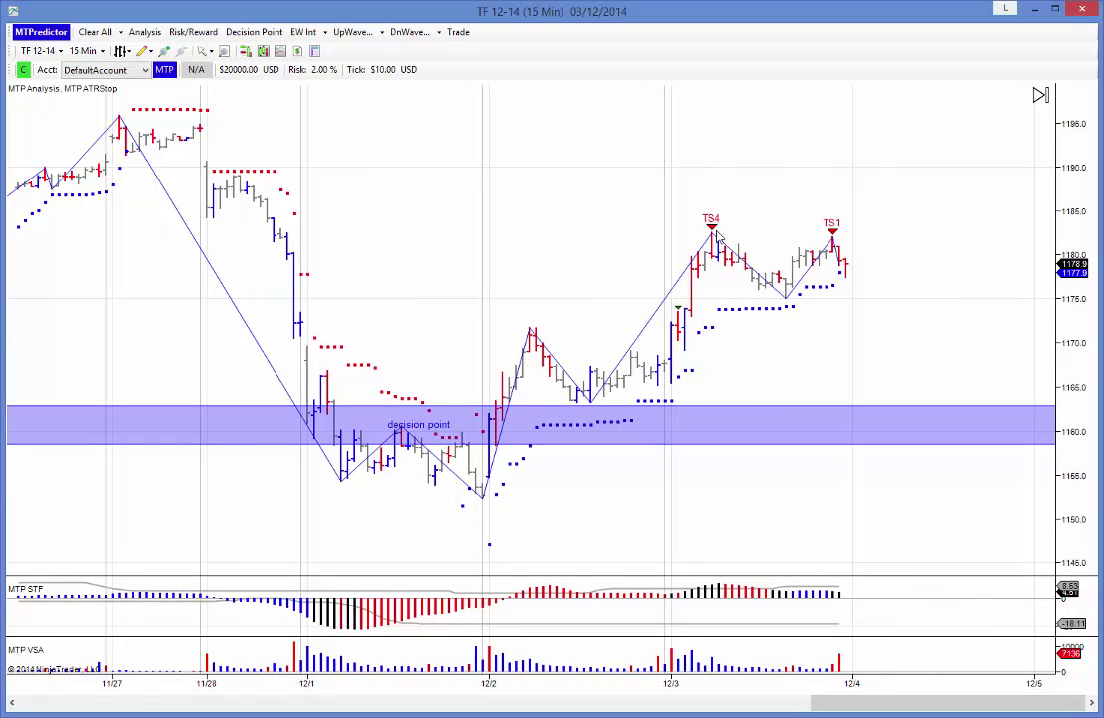
# Switch the TF 12-14 chart to 3 Min and make the MTP VSA panel slightly taller
pyautogui.click(101, 55)
pyautogui.click(104, 102)
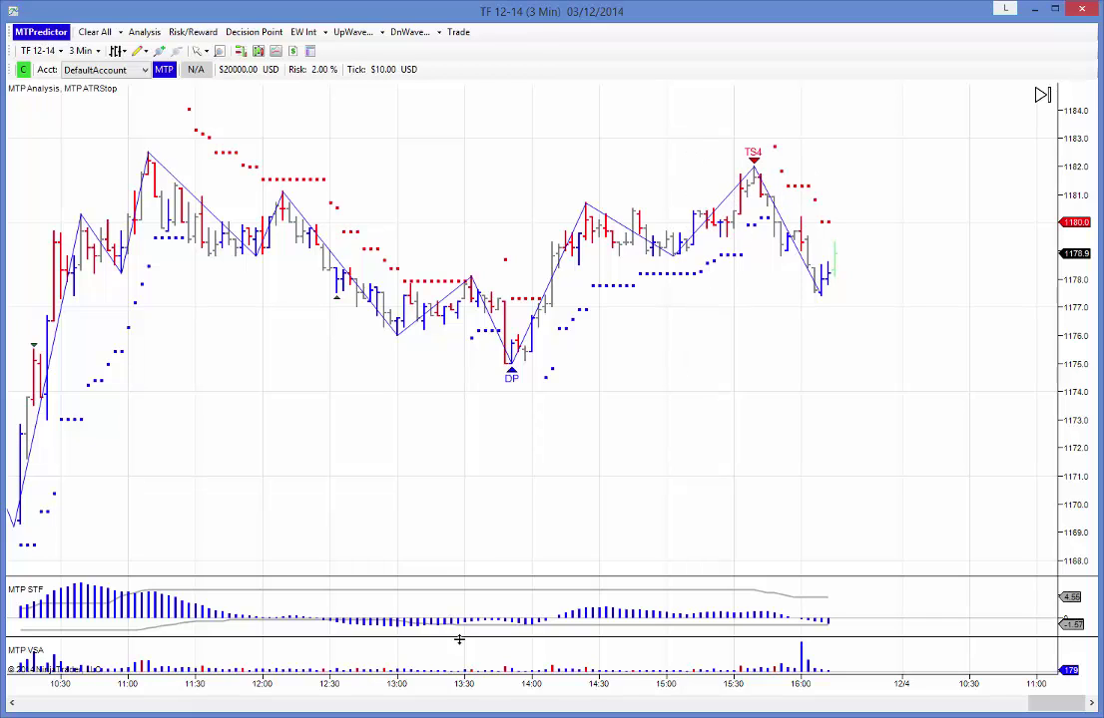
pyautogui.moveTo(466, 634); pyautogui.dragTo(466, 624)
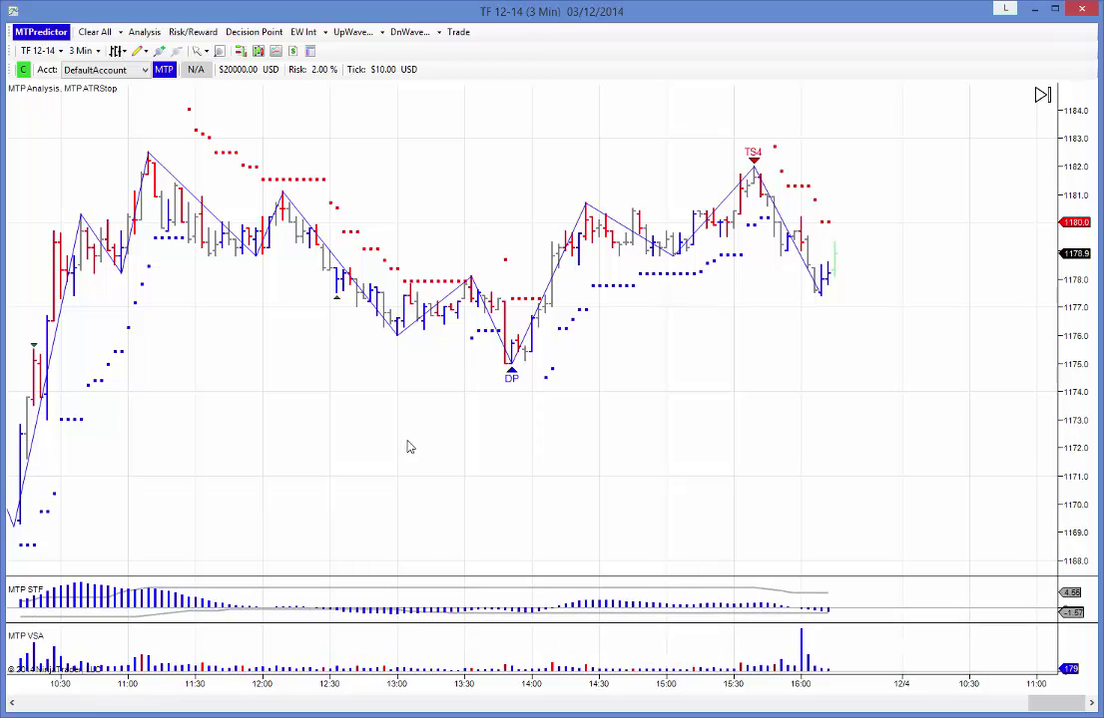
# Add EW Intermediate labels at the DP low near 13:50, and run the Analysis on that bar with the Cross Hair cursor
pyautogui.rightClick(511, 376)
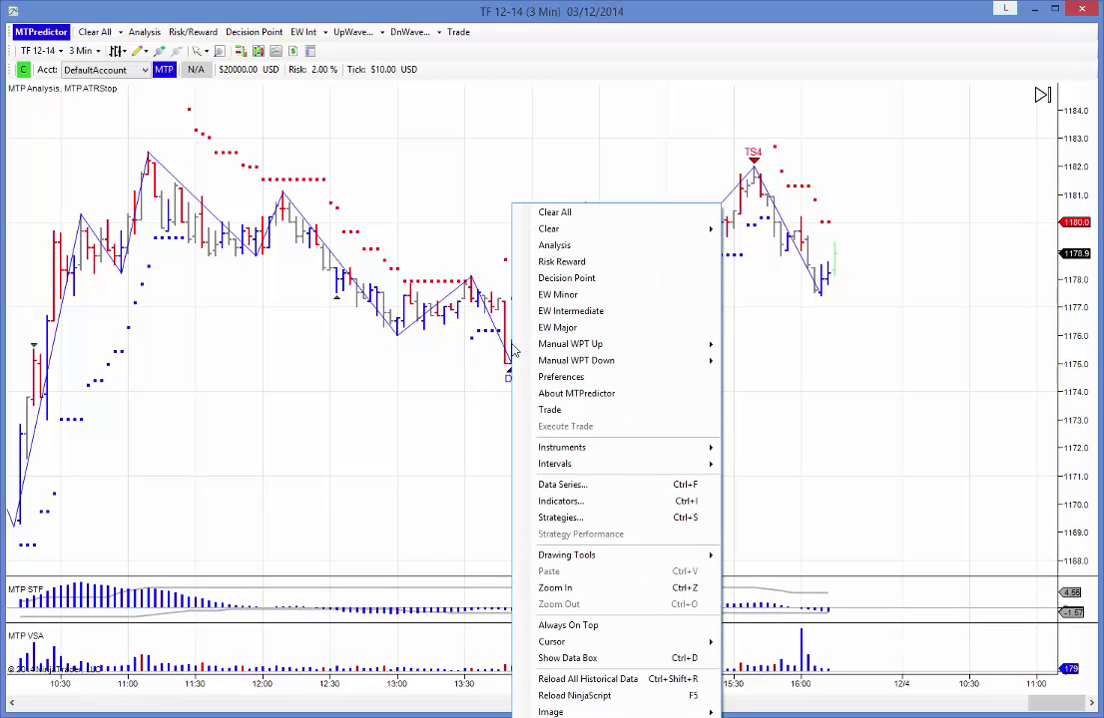
pyautogui.click(552, 314)
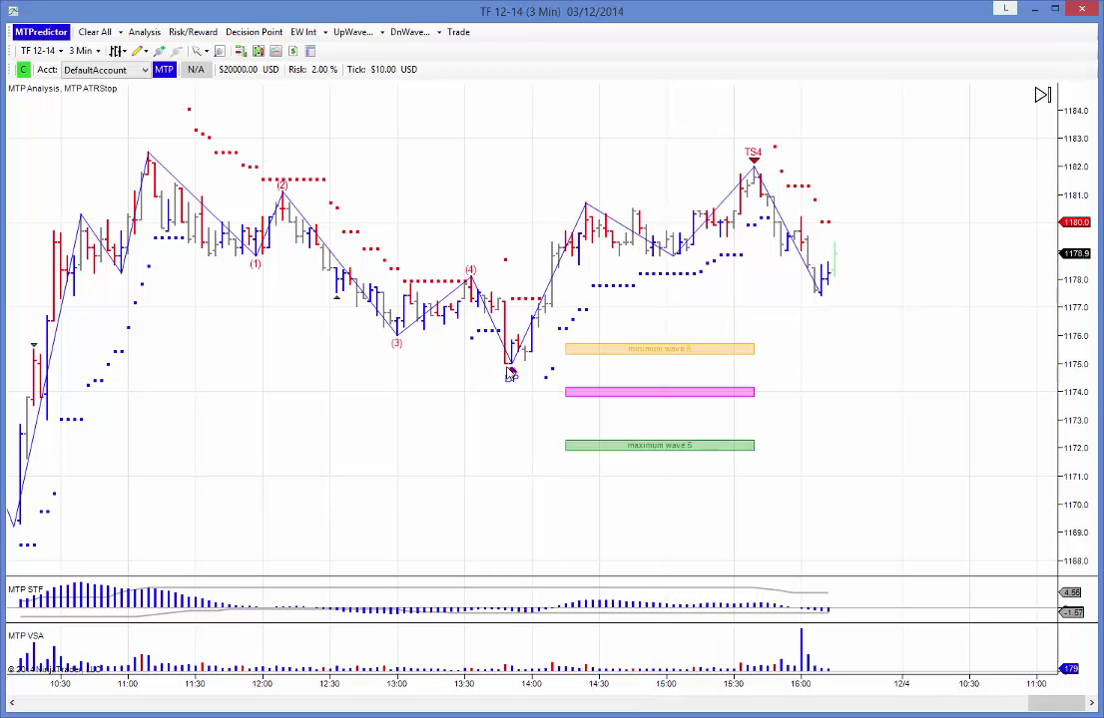
pyautogui.click(200, 50)
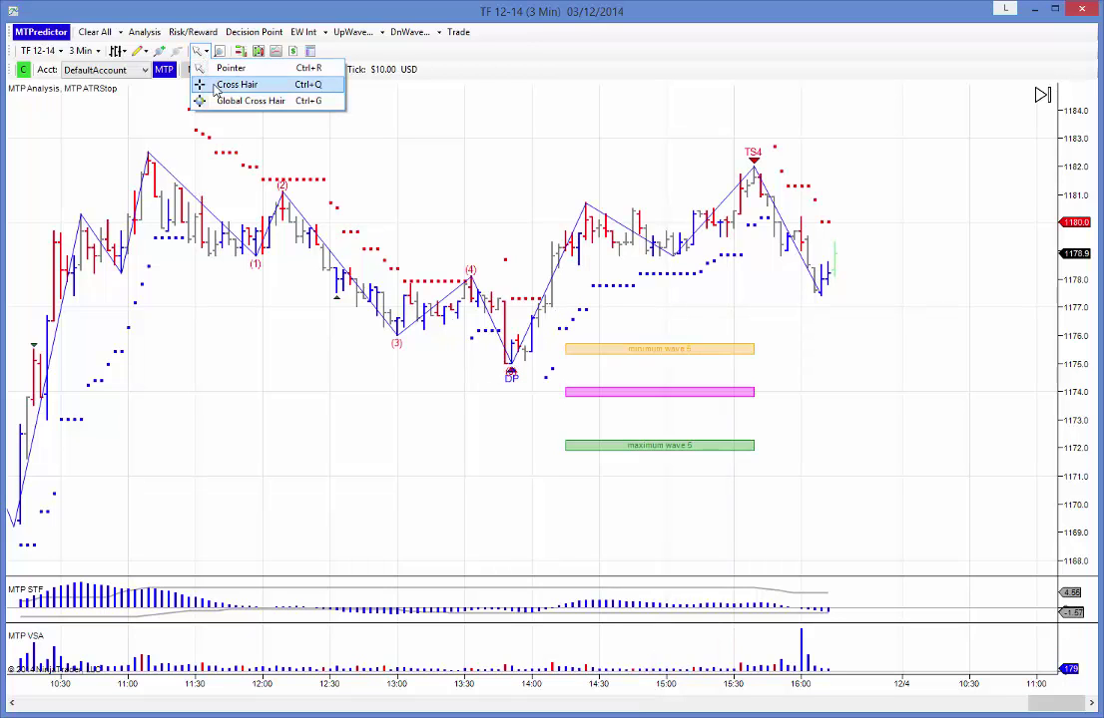
pyautogui.click(199, 84)
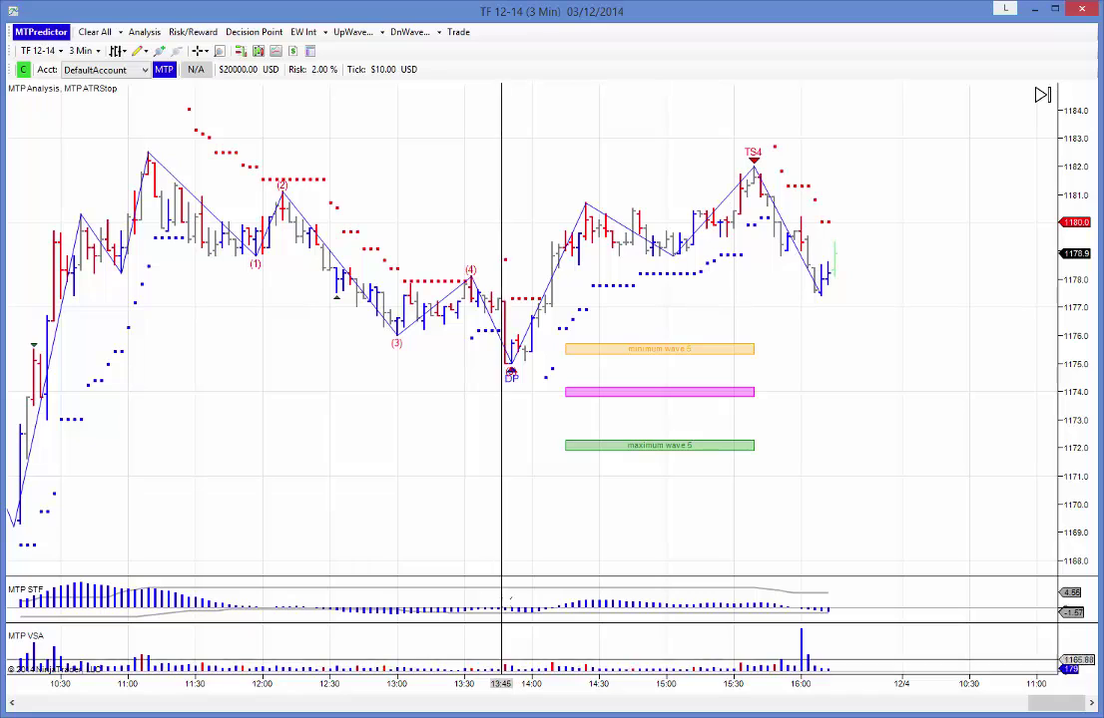
pyautogui.rightClick(511, 348)
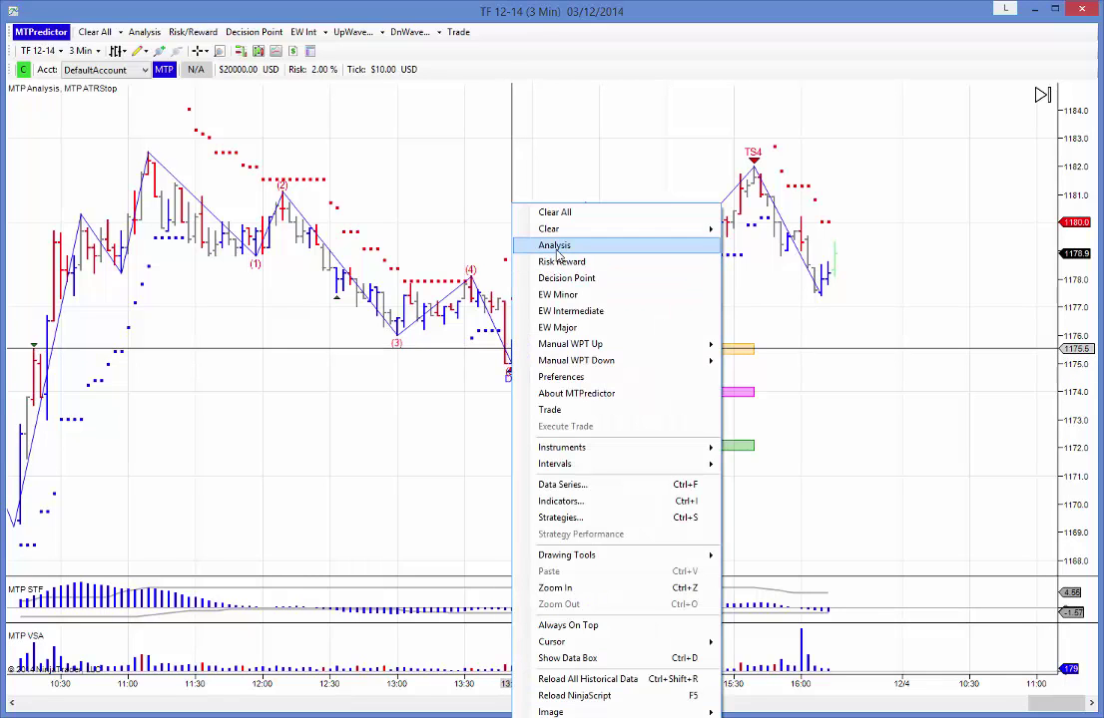
pyautogui.click(530, 247)
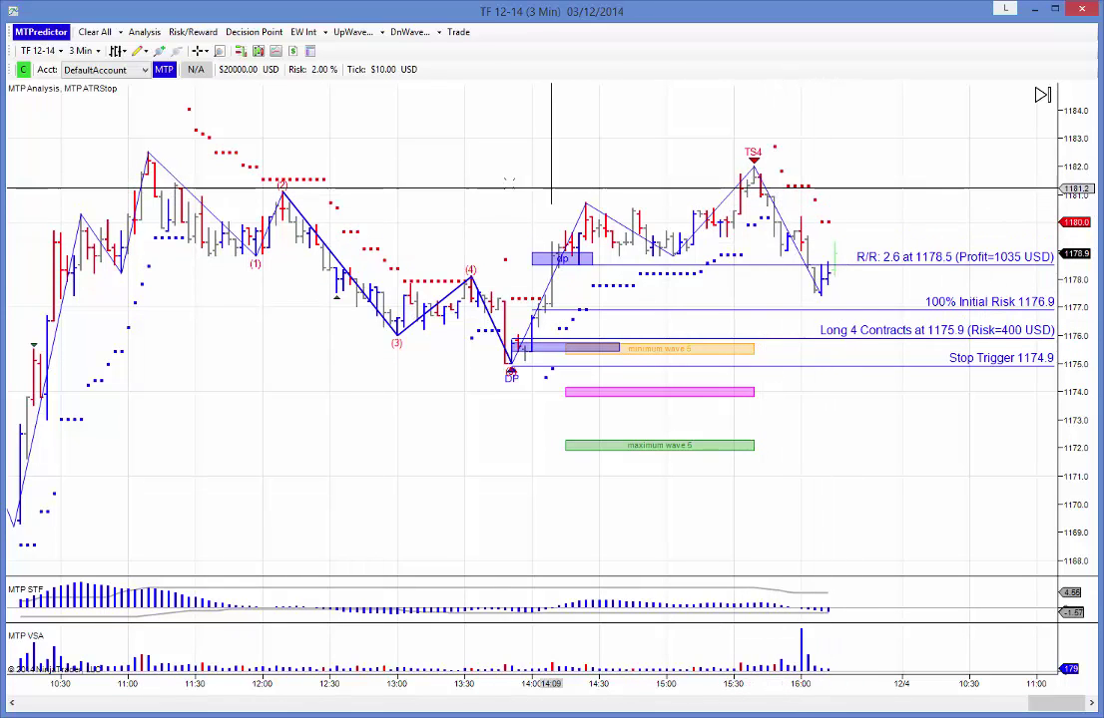
# Return to the NQ 12-14 chart on 3 Min and set the cursor back to Pointer
pyautogui.click(96, 51)
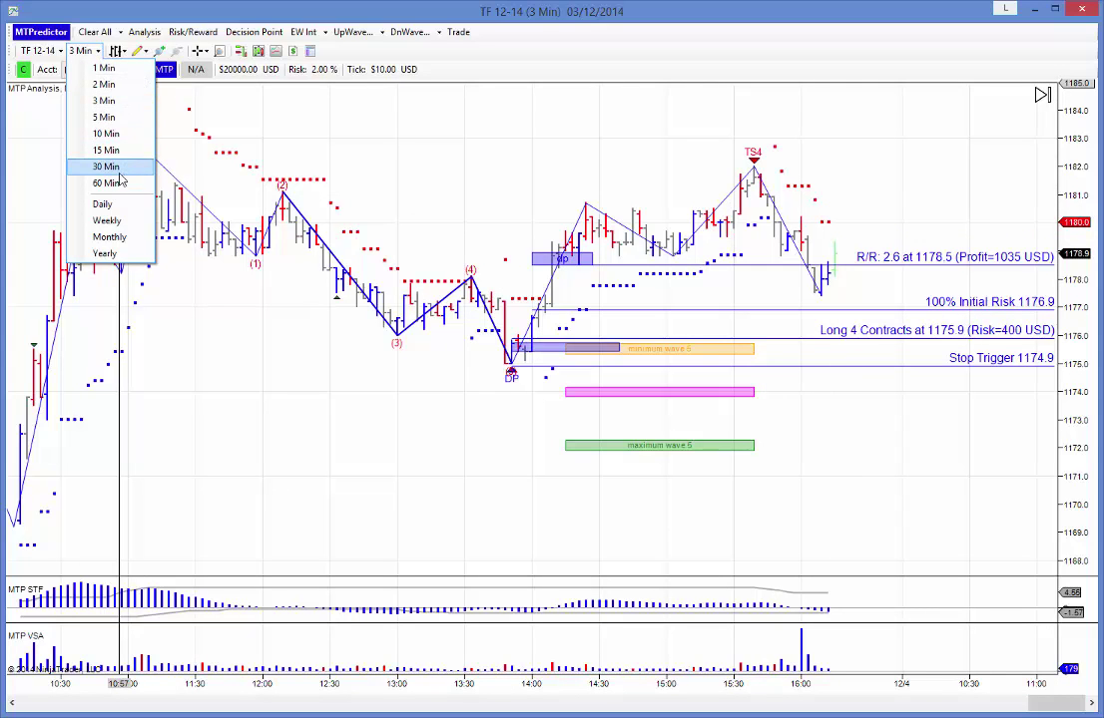
pyautogui.click(35, 148)
pyautogui.click(38, 51)
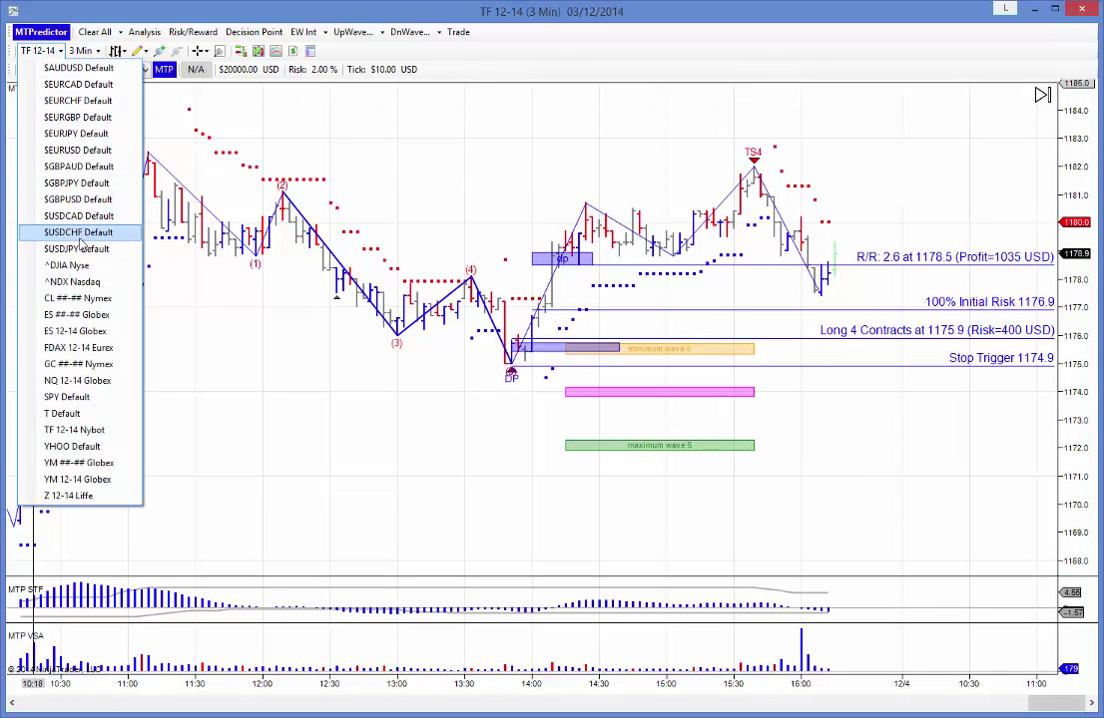
pyautogui.click(80, 380)
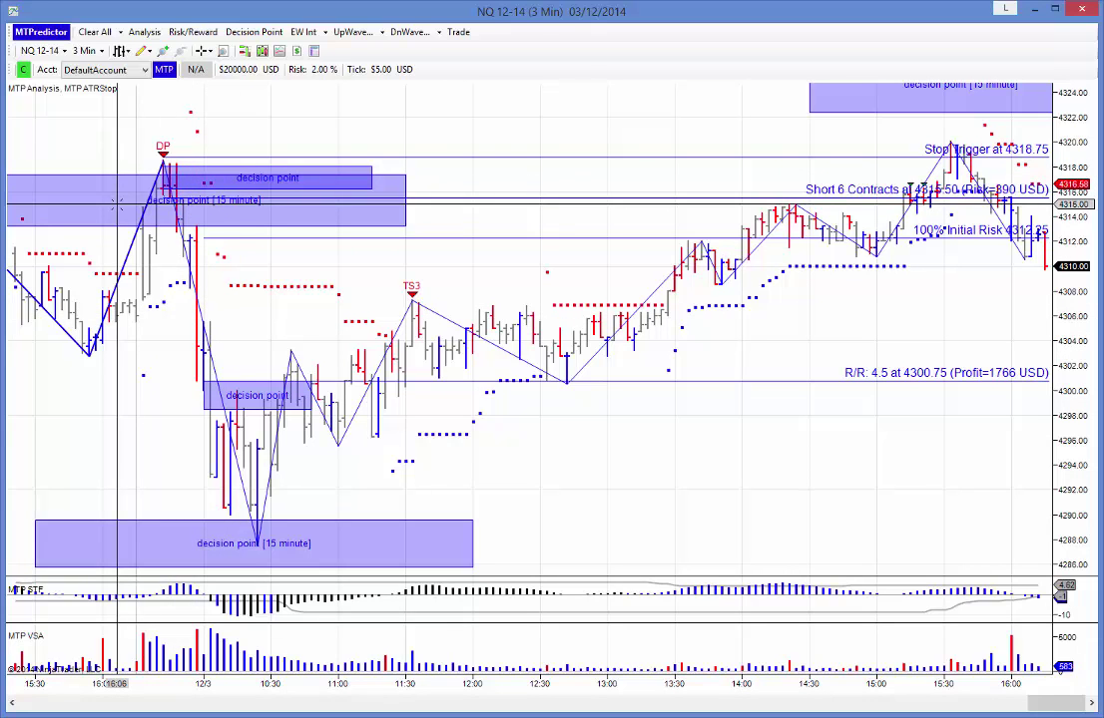
pyautogui.click(202, 50)
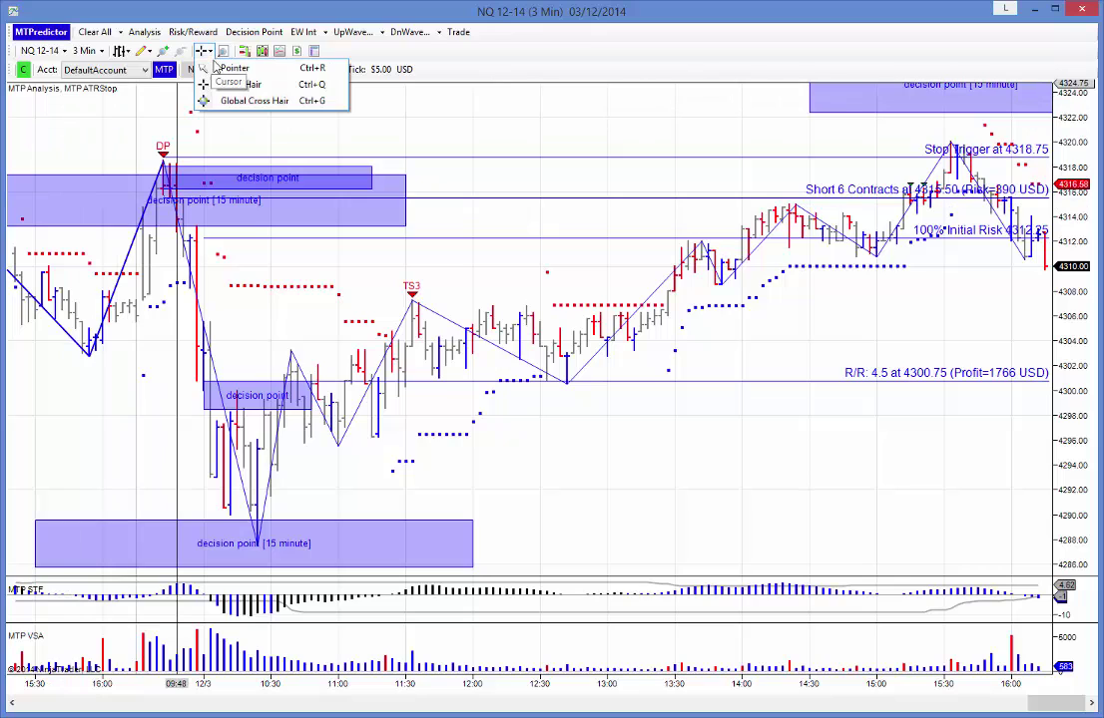
pyautogui.click(220, 68)
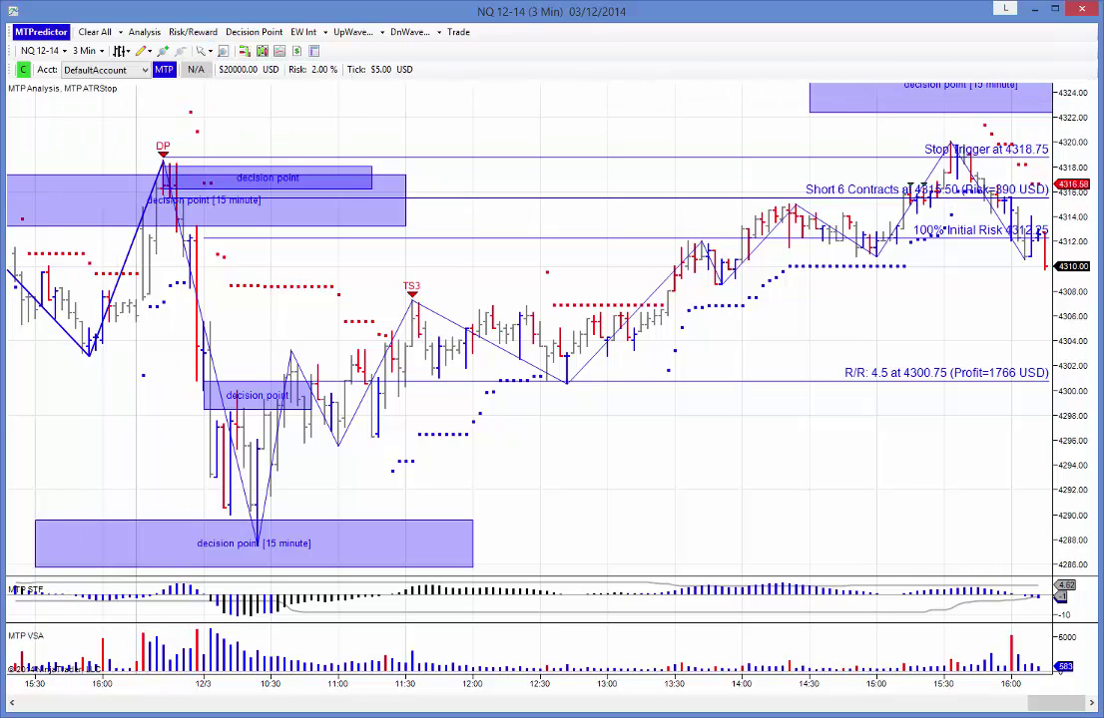